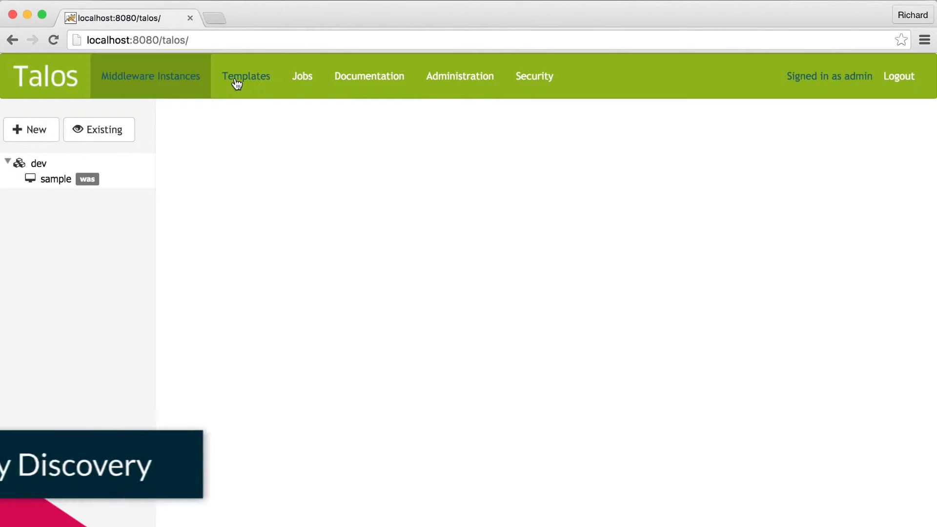
- Start discovering existing middleware with environment dev and middleware name MQ8_VMA
{"action": "left_click", "coordinate": [116, 134]}
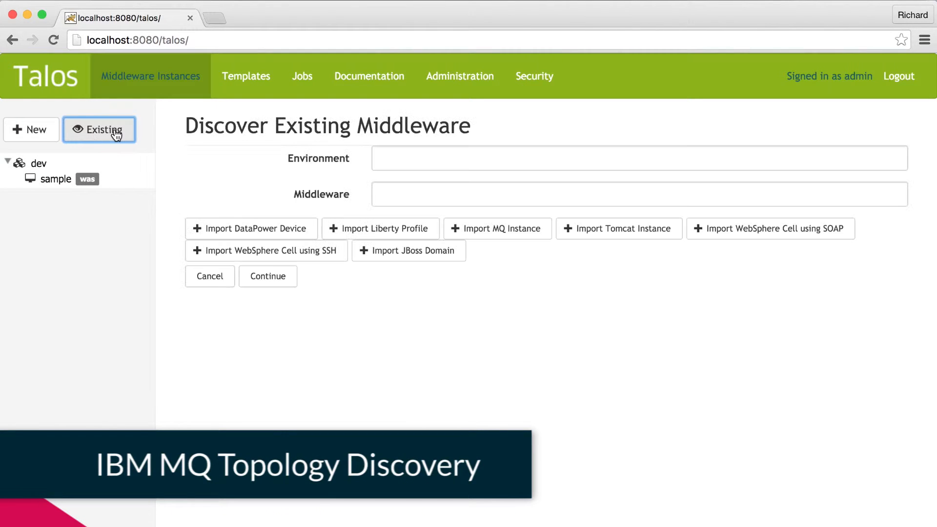
{"action": "left_click", "coordinate": [414, 155]}
{"action": "type", "text": "dev"}
{"action": "key", "text": "Tab"}
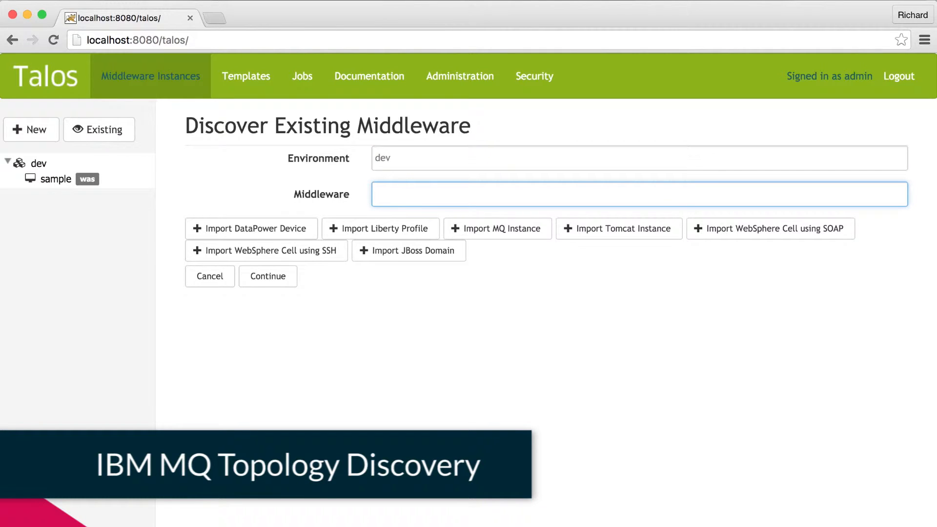
{"action": "type", "text": "MQ"}
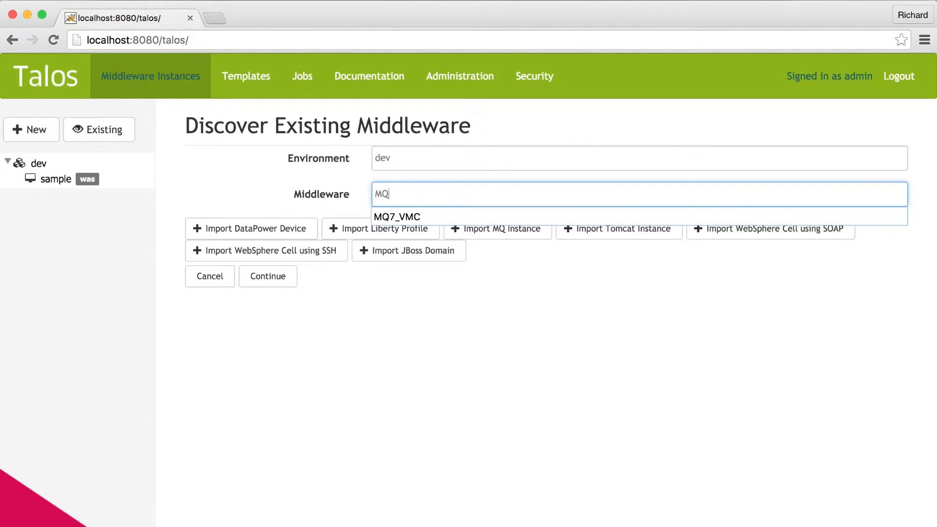
{"action": "type", "text": "8_VMA"}
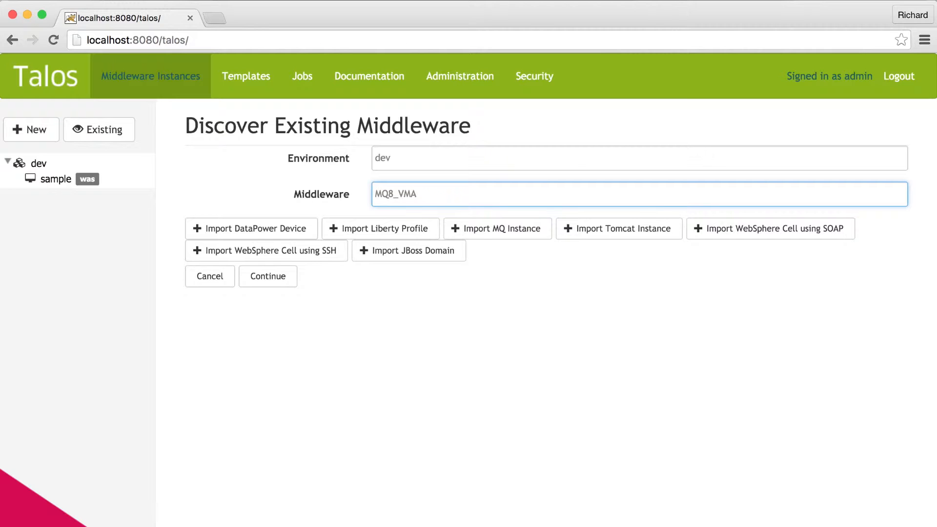
- Add an MQ instance import and set its host address to 10.211.55.15
{"action": "left_click", "coordinate": [495, 228]}
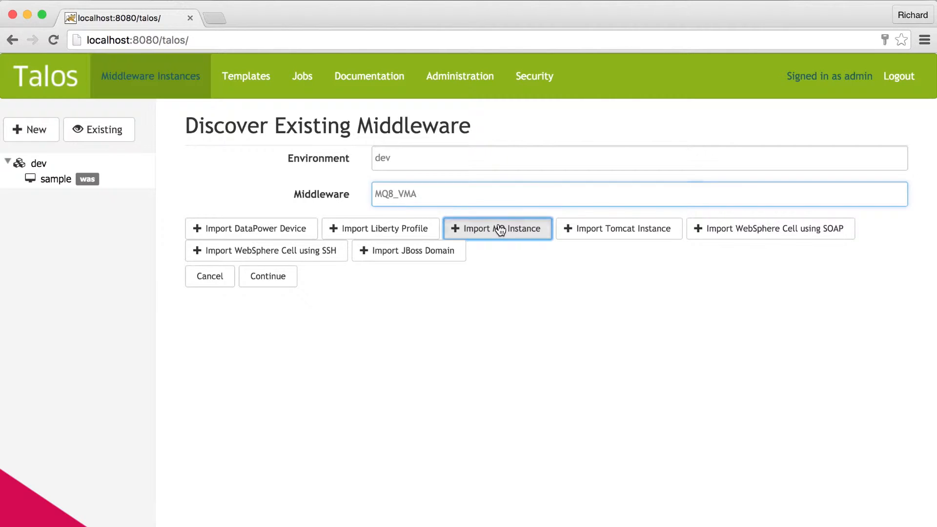
{"action": "scroll", "coordinate": [566, 277], "scroll_direction": "down", "scroll_amount": 1}
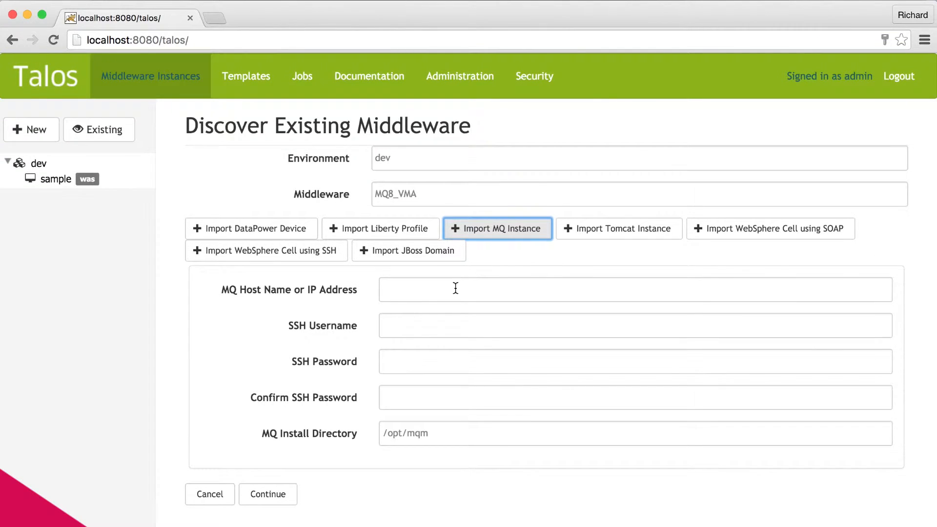
{"action": "left_click", "coordinate": [455, 288]}
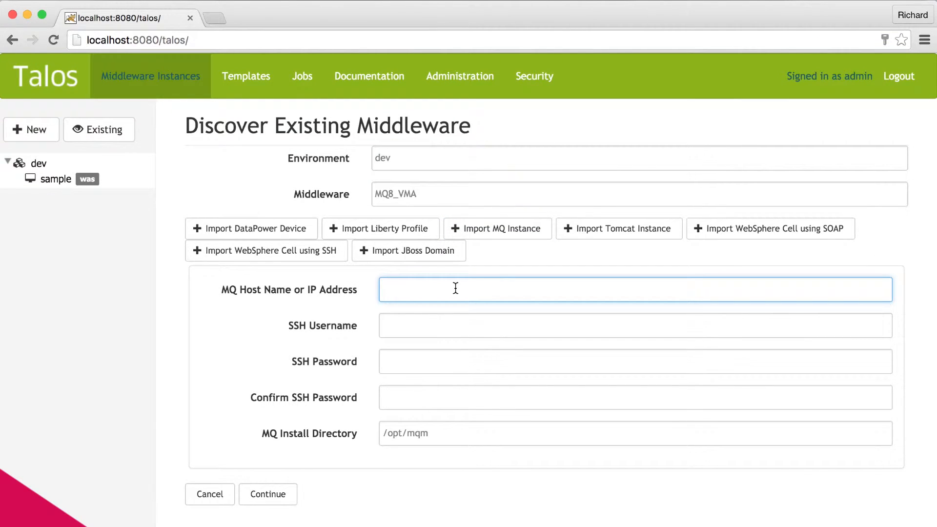
{"action": "key", "text": "Down"}
{"action": "key", "text": "Down"}
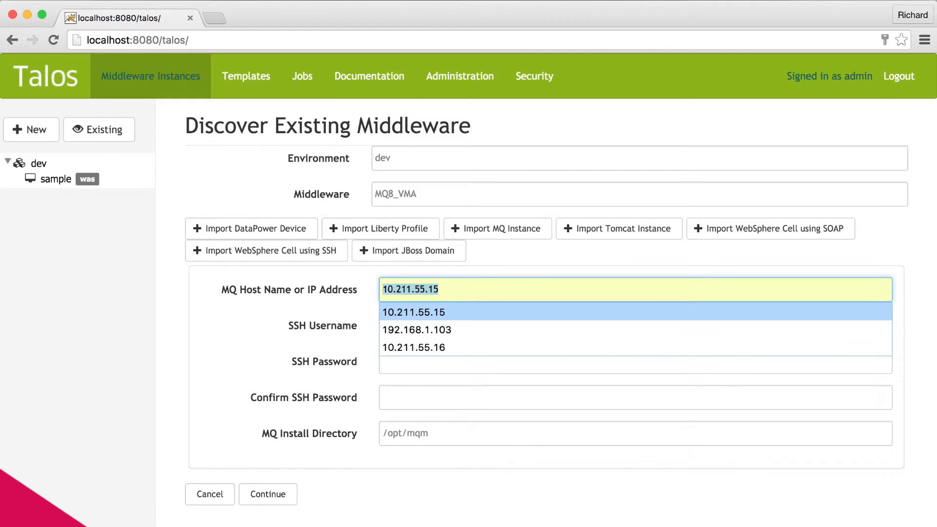
{"action": "key", "text": "Tab"}
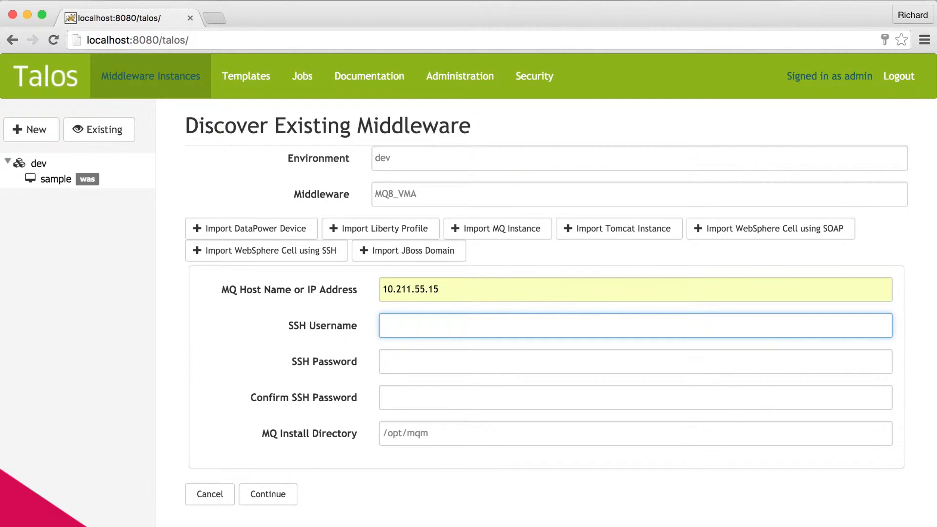
- Enter the SSH username arqino, fill in and confirm the SSH password, and run the discovery
{"action": "type", "text": "arqino"}
{"action": "key", "text": "Tab"}
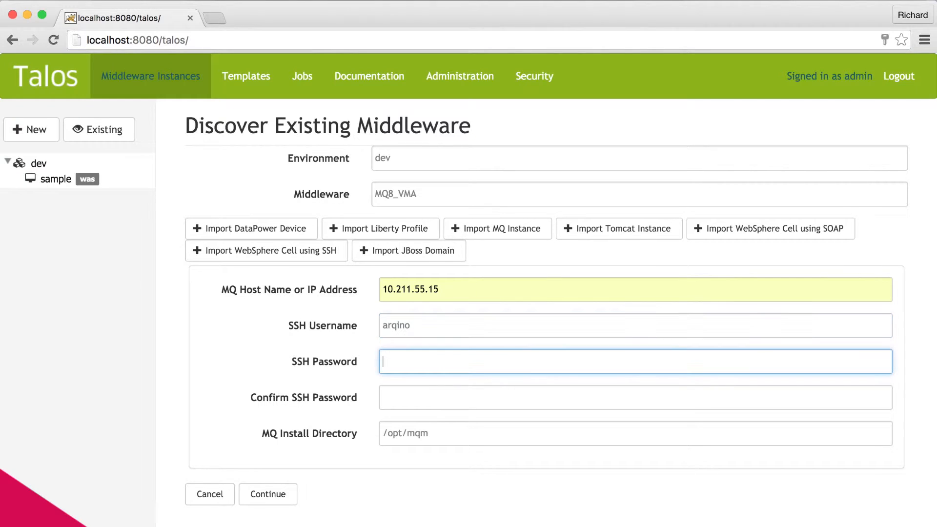
{"action": "type", "text": "••••••"}
{"action": "key", "text": "Tab"}
{"action": "type", "text": "••••••"}
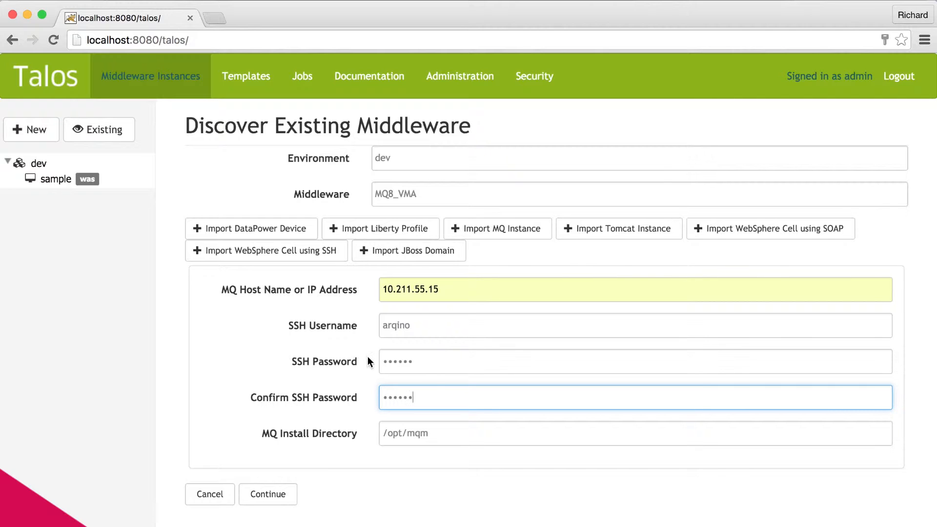
{"action": "left_click", "coordinate": [279, 494]}
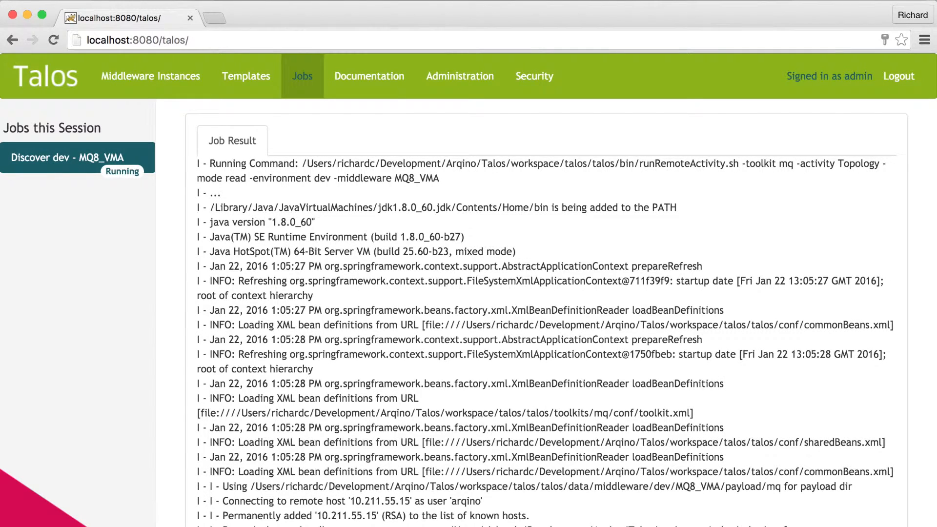
- Switch to IBM WebSphere MQ Explorer and check the version in the properties of queue manager MQ_QMGR
{"action": "key", "text": "super+Tab"}
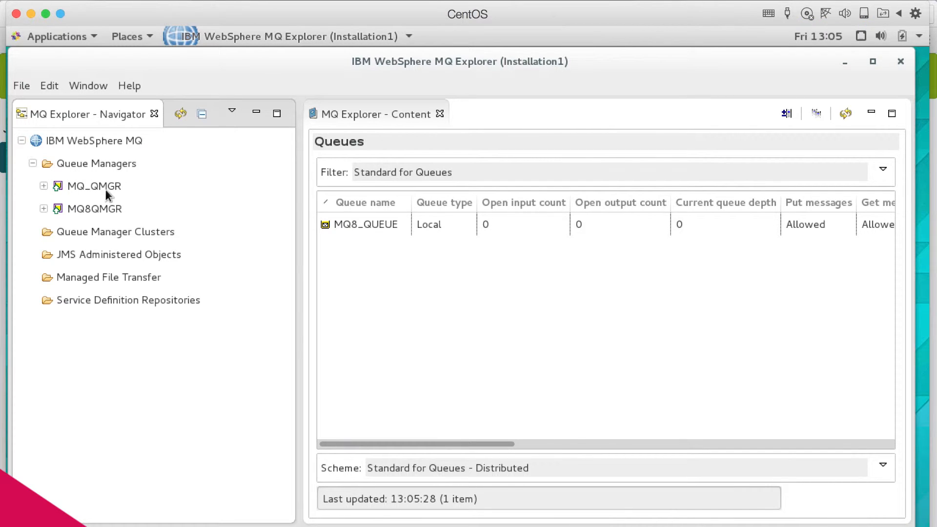
{"action": "left_click", "coordinate": [71, 184]}
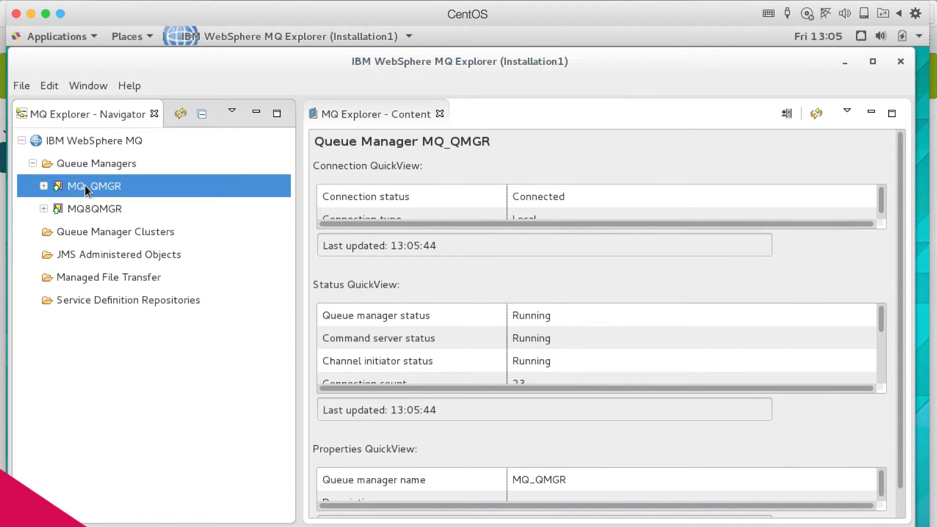
{"action": "scroll", "coordinate": [646, 425], "scroll_direction": "down", "scroll_amount": 1}
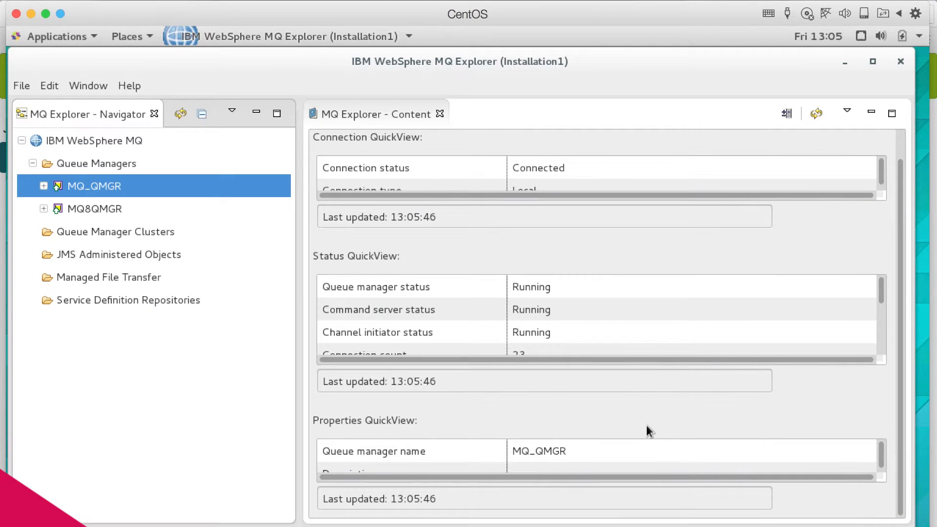
{"action": "scroll", "coordinate": [605, 446], "scroll_direction": "down", "scroll_amount": 3}
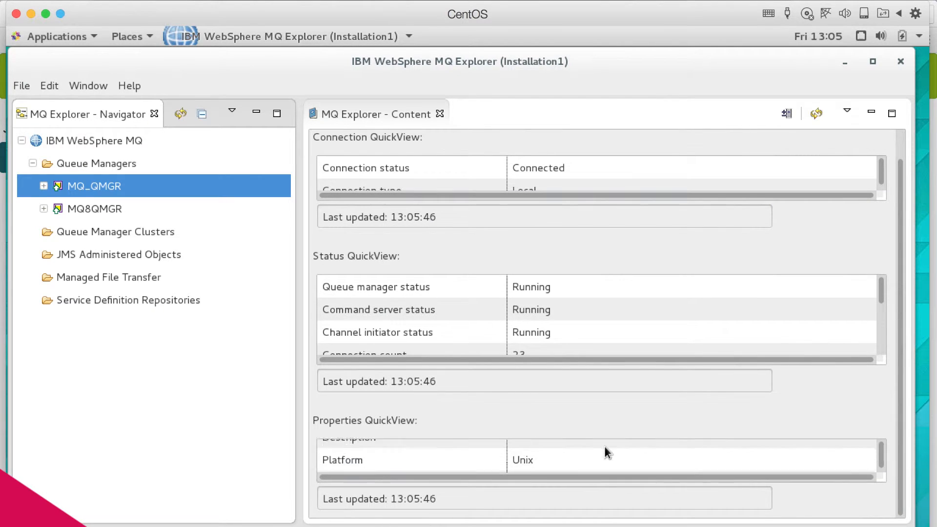
{"action": "scroll", "coordinate": [604, 446], "scroll_direction": "down", "scroll_amount": 2}
{"action": "left_click", "coordinate": [561, 458]}
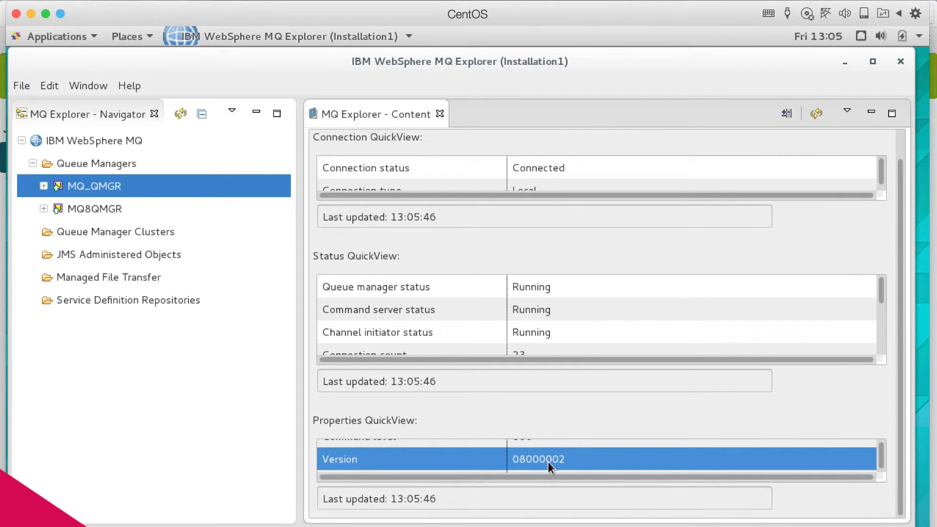
- Check the version in the properties of queue manager MQ8QMGR
{"action": "left_click", "coordinate": [133, 209]}
{"action": "scroll", "coordinate": [564, 460], "scroll_direction": "down", "scroll_amount": 5}
{"action": "scroll", "coordinate": [565, 460], "scroll_direction": "down", "scroll_amount": 1}
{"action": "left_click", "coordinate": [561, 459]}
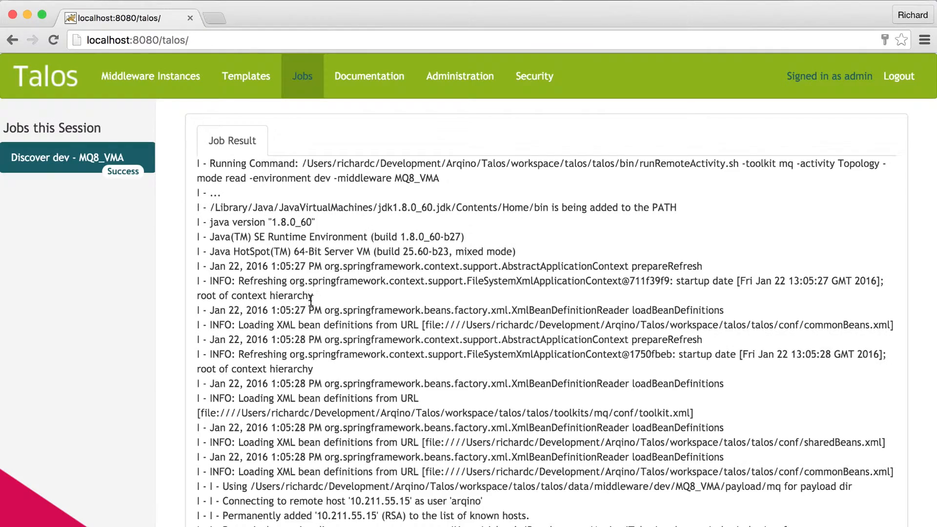
{"action": "scroll", "coordinate": [292, 459], "scroll_direction": "down", "scroll_amount": 10}
{"action": "scroll", "coordinate": [292, 458], "scroll_direction": "down", "scroll_amount": 20}
{"action": "scroll", "coordinate": [294, 458], "scroll_direction": "down", "scroll_amount": 10}
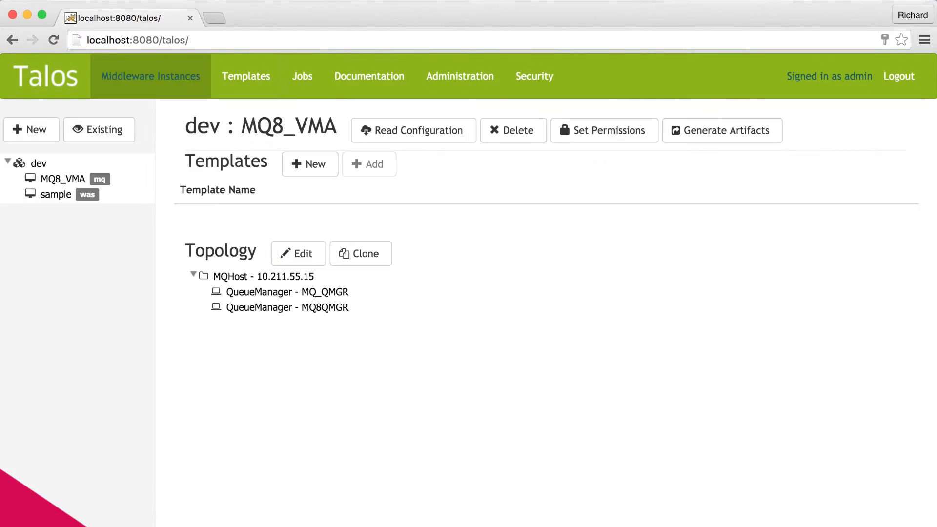
- Review the MQ host and its two queue managers in the discovered MQ8_VMA topology
{"action": "left_click", "coordinate": [295, 278]}
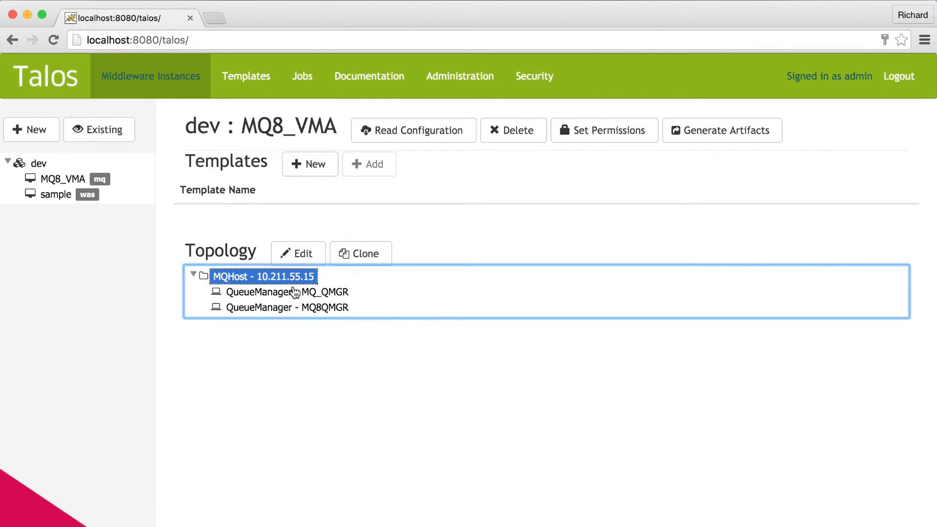
{"action": "left_click", "coordinate": [295, 292]}
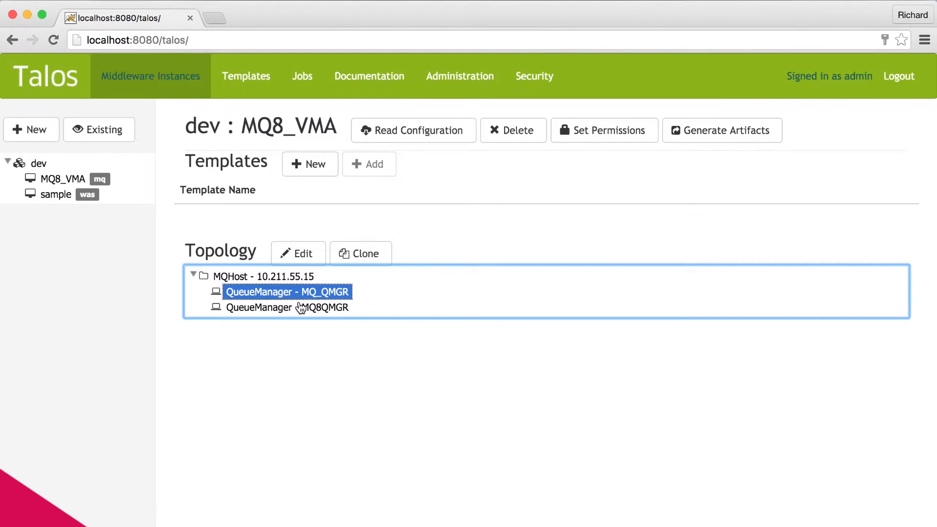
{"action": "left_click", "coordinate": [301, 308]}
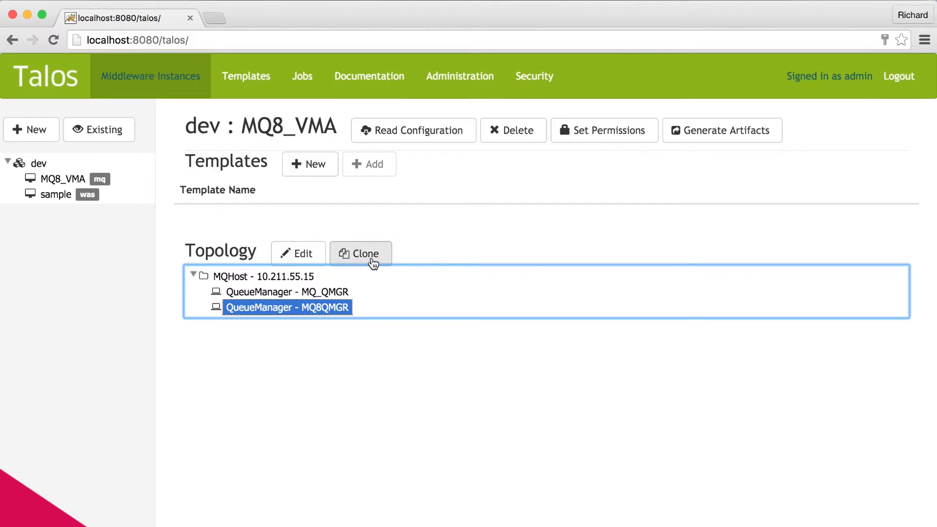
{"action": "left_click", "coordinate": [458, 221]}
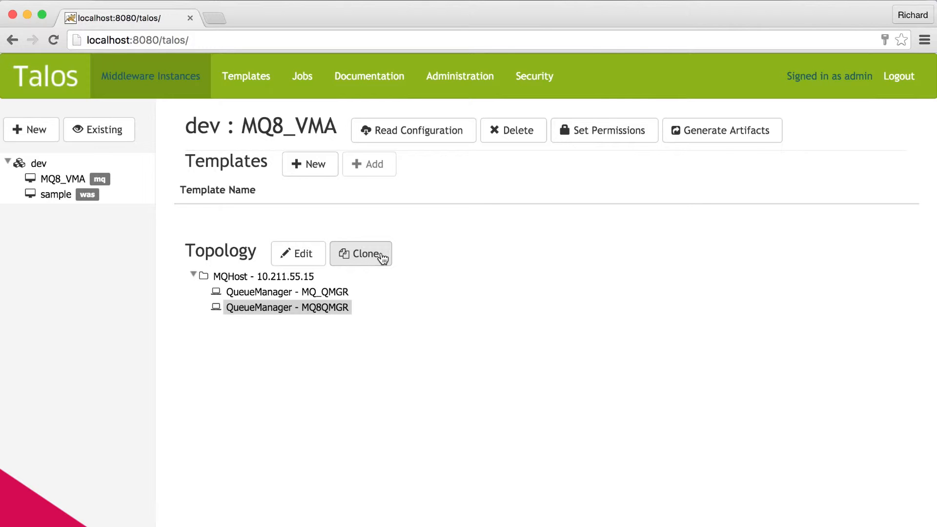
{"action": "left_click", "coordinate": [260, 282]}
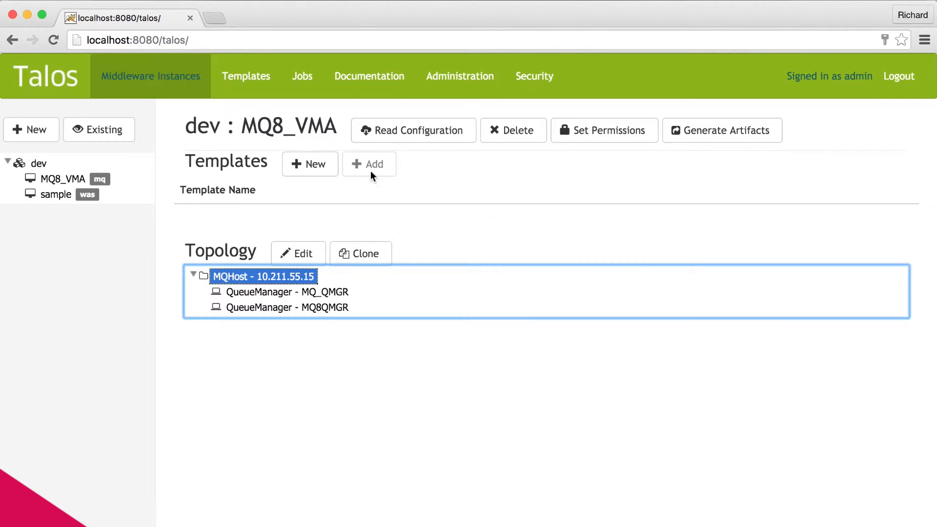
{"action": "left_click", "coordinate": [476, 199]}
- Read the configuration of dev : MQ8_VMA and review the import job's log
{"action": "left_click", "coordinate": [429, 130]}
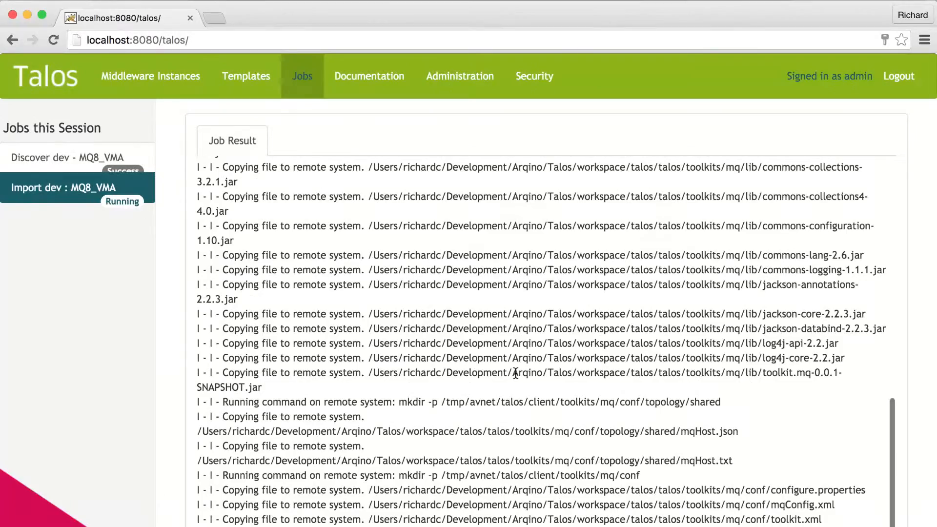
{"action": "scroll", "coordinate": [516, 373], "scroll_direction": "up", "scroll_amount": 15}
{"action": "scroll", "coordinate": [516, 373], "scroll_direction": "up", "scroll_amount": 3}
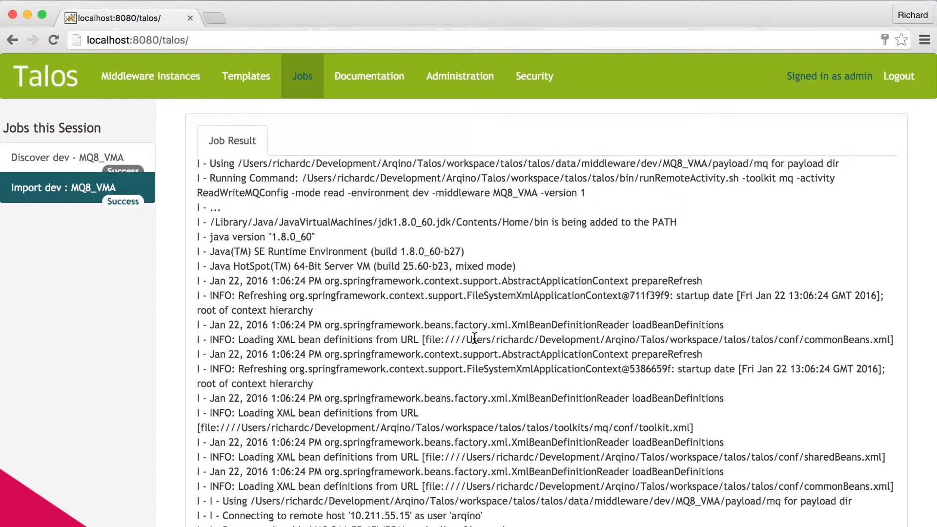
{"action": "scroll", "coordinate": [475, 338], "scroll_direction": "down", "scroll_amount": 15}
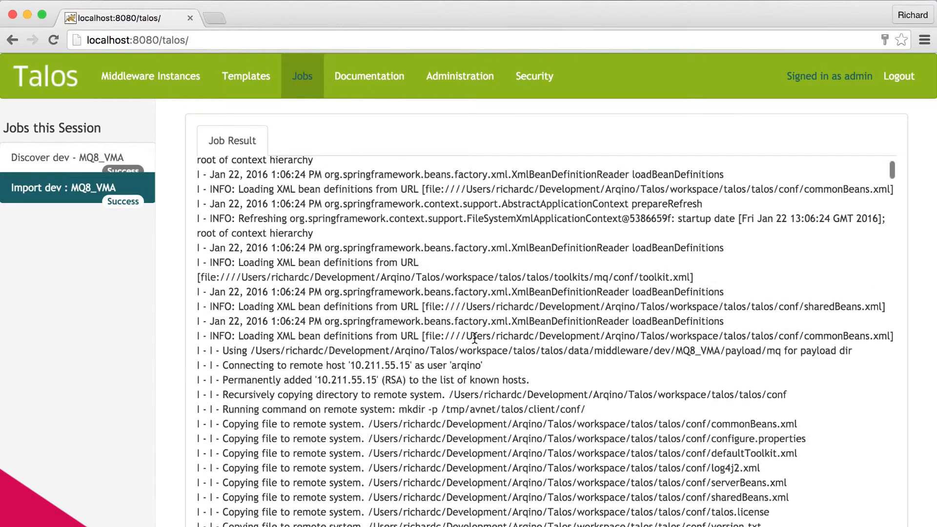
{"action": "scroll", "coordinate": [474, 338], "scroll_direction": "down", "scroll_amount": 15}
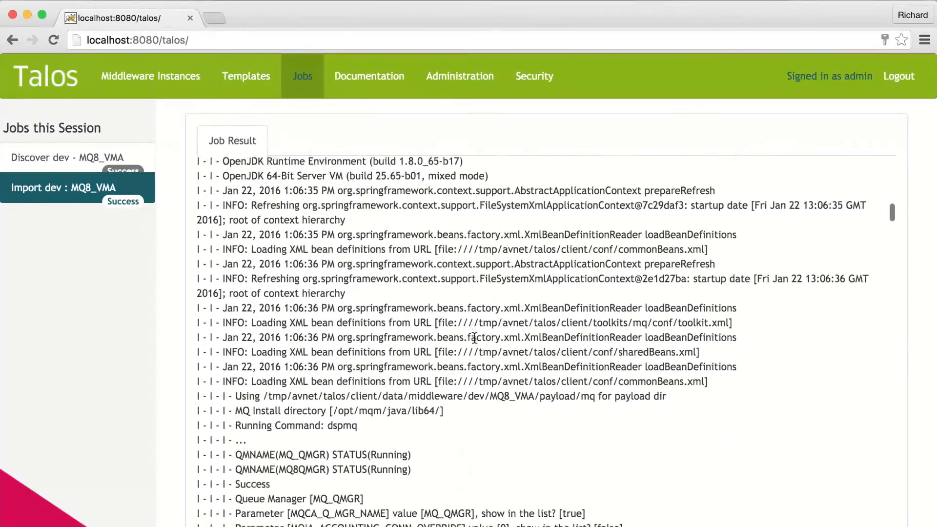
{"action": "scroll", "coordinate": [475, 338], "scroll_direction": "up", "scroll_amount": 20}
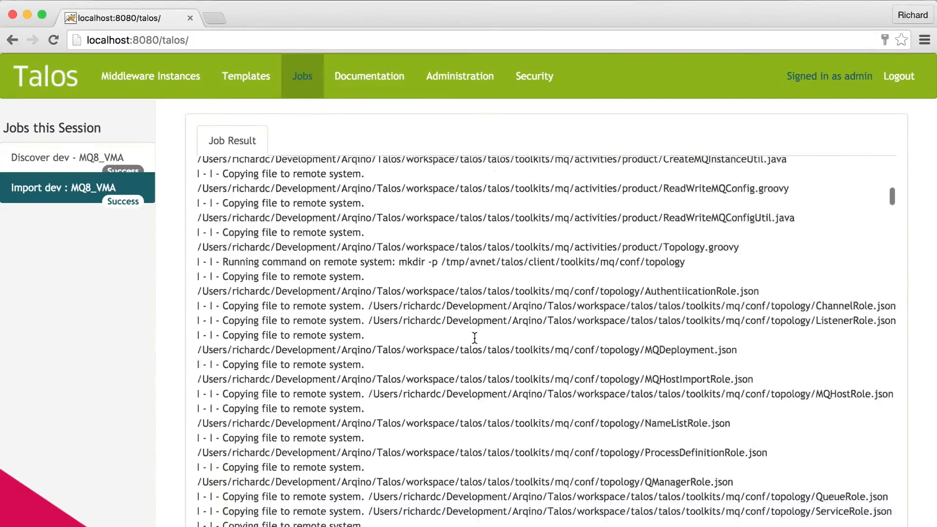
{"action": "scroll", "coordinate": [474, 337], "scroll_direction": "up", "scroll_amount": 8}
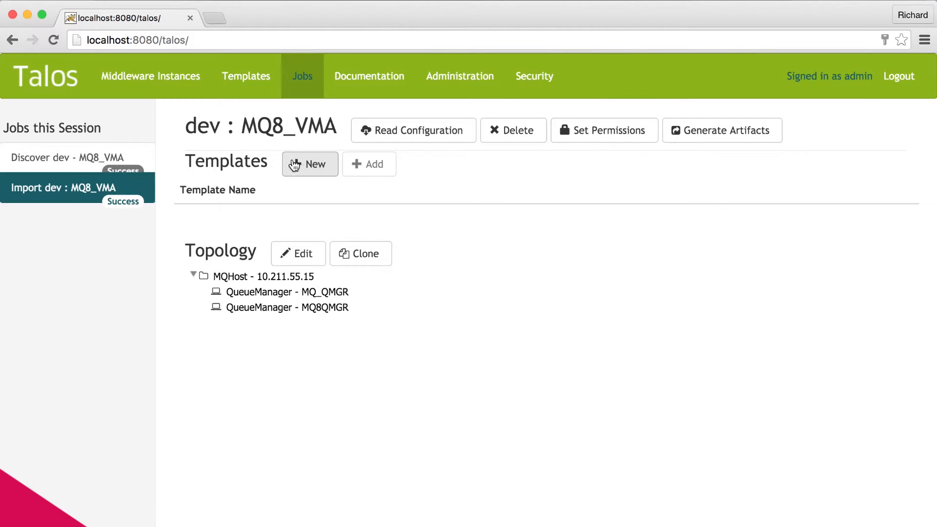
- Begin a new mq template from dev : MQ8_VMA and expand the first queue manager to view its queues and parameters
{"action": "left_click", "coordinate": [310, 168]}
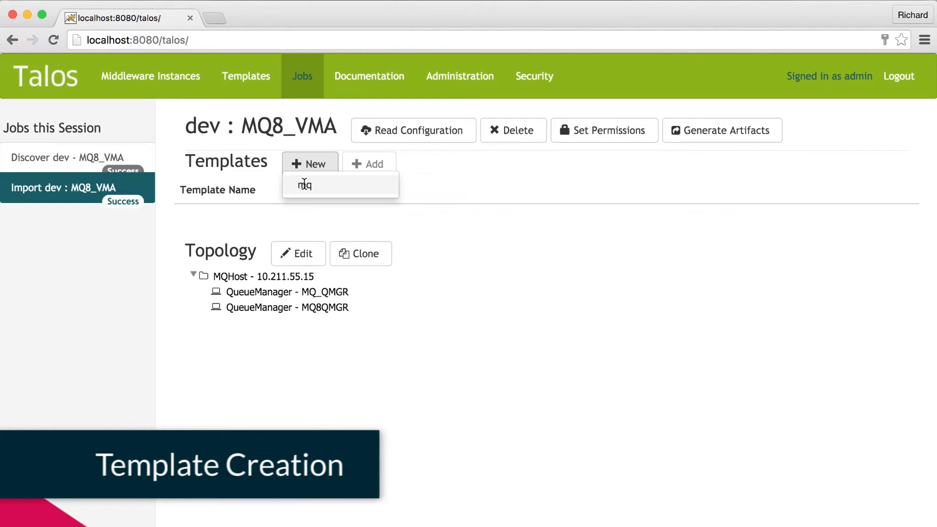
{"action": "left_click", "coordinate": [304, 185]}
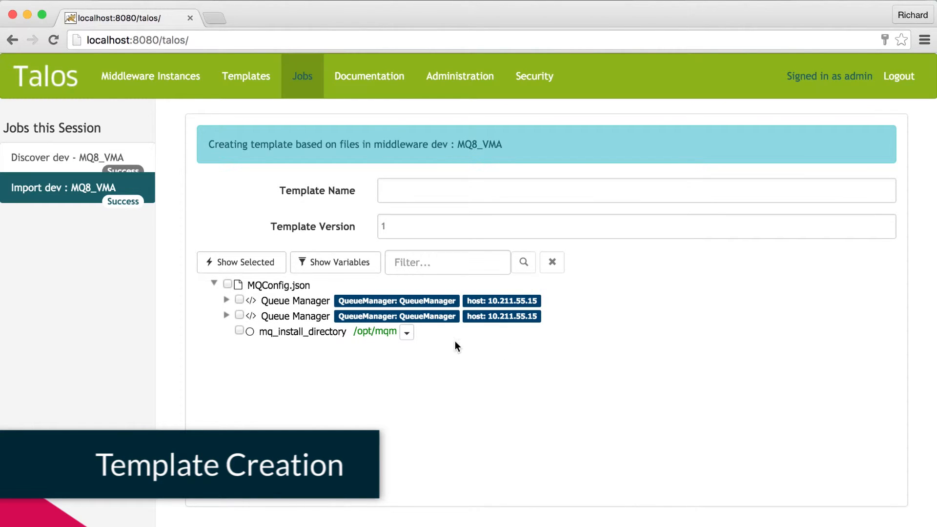
{"action": "left_click", "coordinate": [226, 300]}
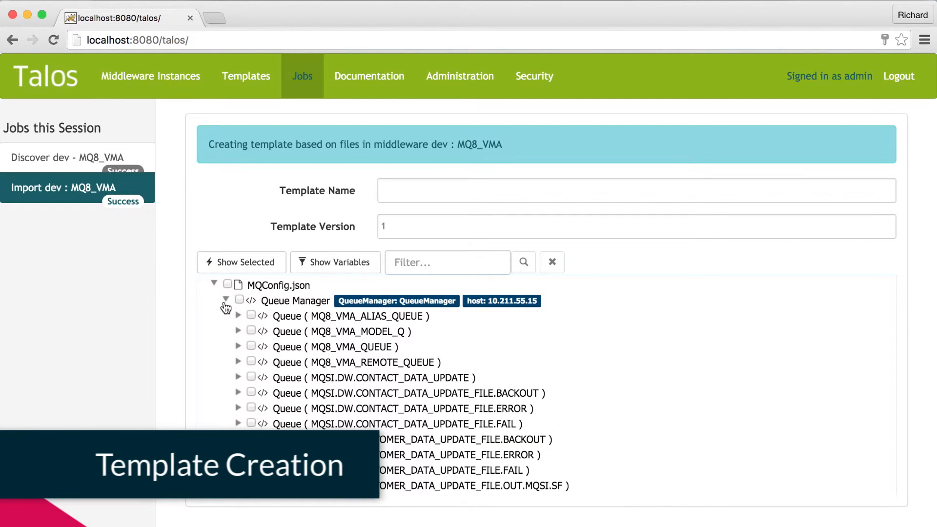
{"action": "scroll", "coordinate": [446, 352], "scroll_direction": "down", "scroll_amount": 5}
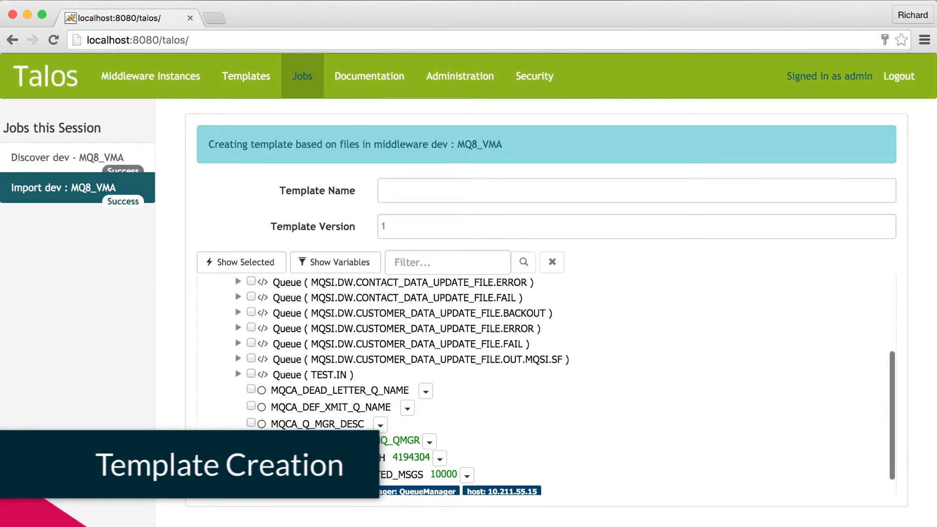
{"action": "scroll", "coordinate": [481, 424], "scroll_direction": "down", "scroll_amount": 2}
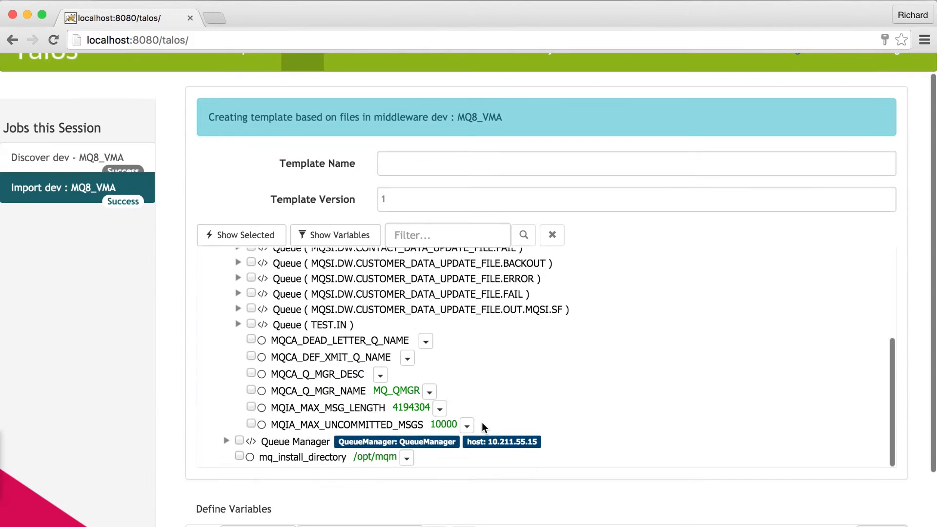
- Expand the second queue manager in MQConfig.json and review its parameters and MQ8_QUEUE
{"action": "left_click", "coordinate": [226, 441]}
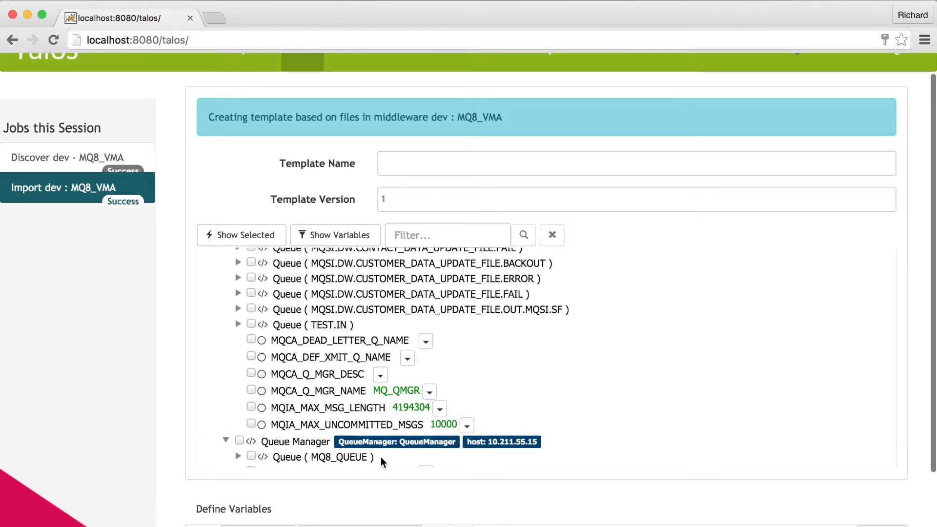
{"action": "scroll", "coordinate": [381, 457], "scroll_direction": "down", "scroll_amount": 4}
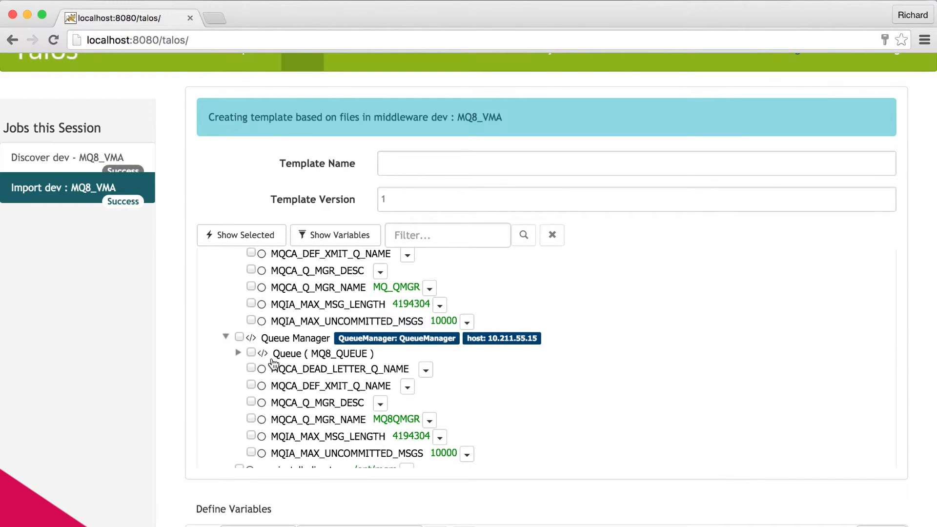
{"action": "left_click", "coordinate": [238, 353]}
{"action": "left_click", "coordinate": [238, 354]}
{"action": "scroll", "coordinate": [419, 365], "scroll_direction": "up", "scroll_amount": 10}
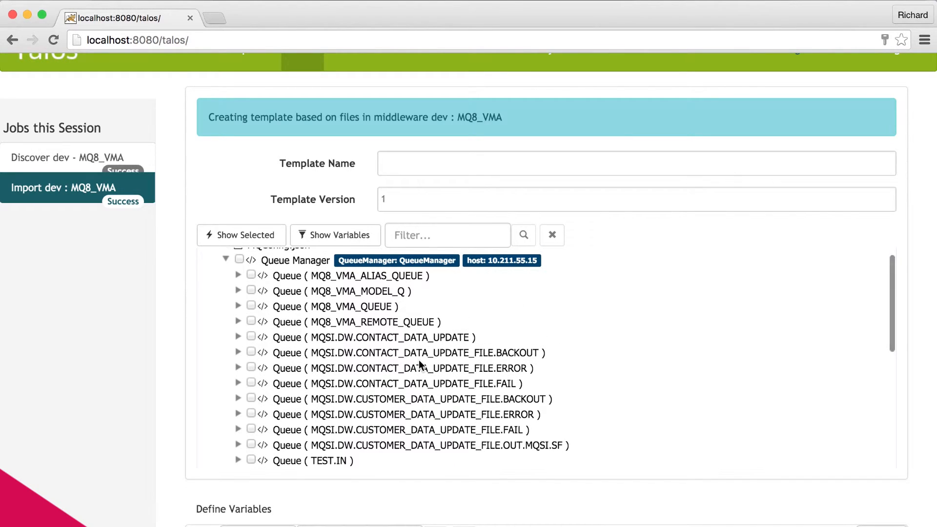
{"action": "scroll", "coordinate": [419, 362], "scroll_direction": "up", "scroll_amount": 3}
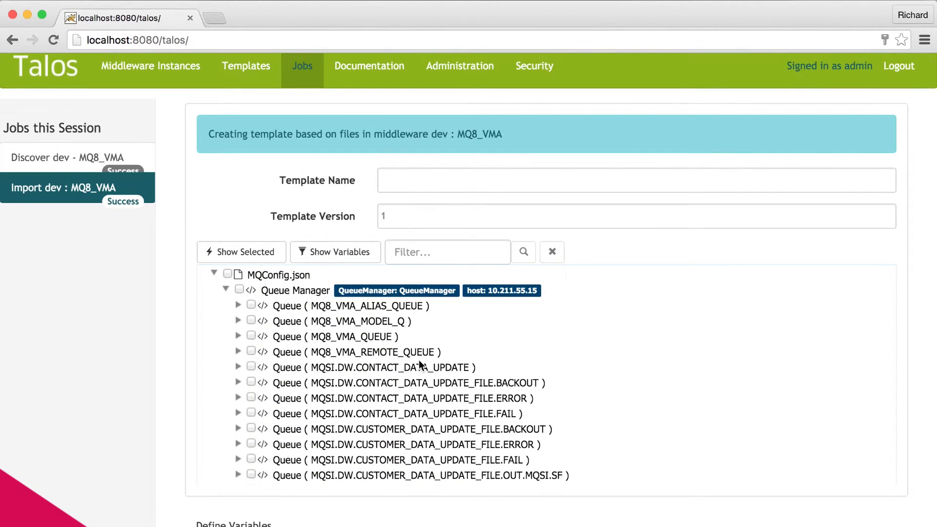
{"action": "scroll", "coordinate": [241, 291], "scroll_direction": "down", "scroll_amount": 1}
- Mark the entire first queue manager, with all its queues and parameters, for inclusion in the template
{"action": "left_click", "coordinate": [239, 287]}
{"action": "scroll", "coordinate": [488, 393], "scroll_direction": "down", "scroll_amount": 5}
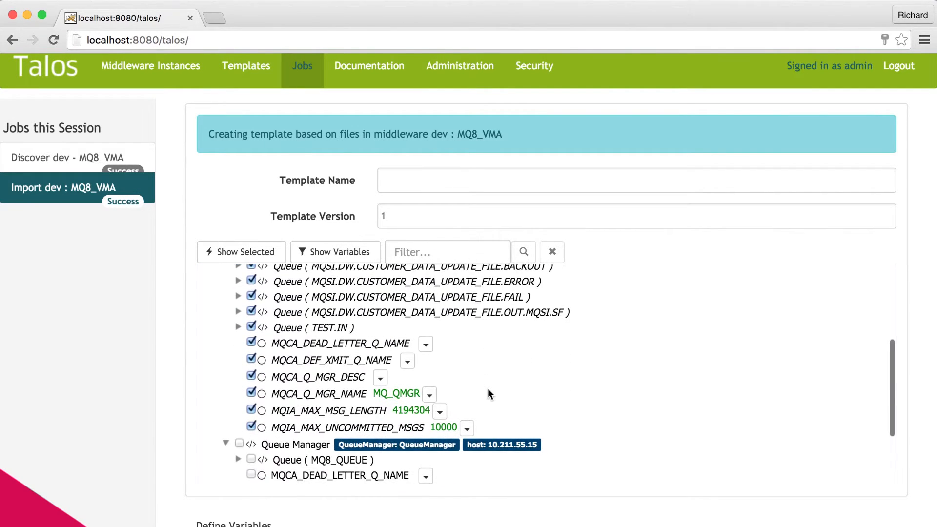
{"action": "scroll", "coordinate": [488, 394], "scroll_direction": "up", "scroll_amount": 4}
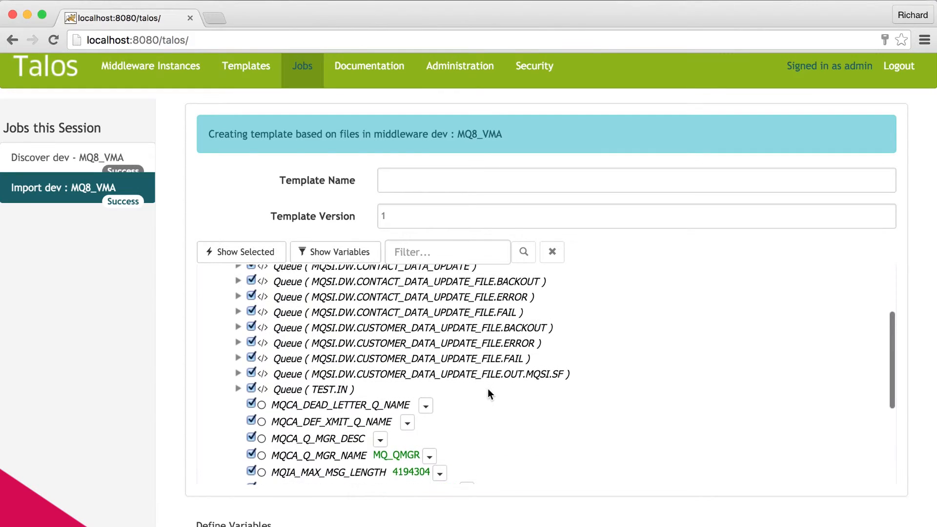
{"action": "scroll", "coordinate": [487, 388], "scroll_direction": "up", "scroll_amount": 2}
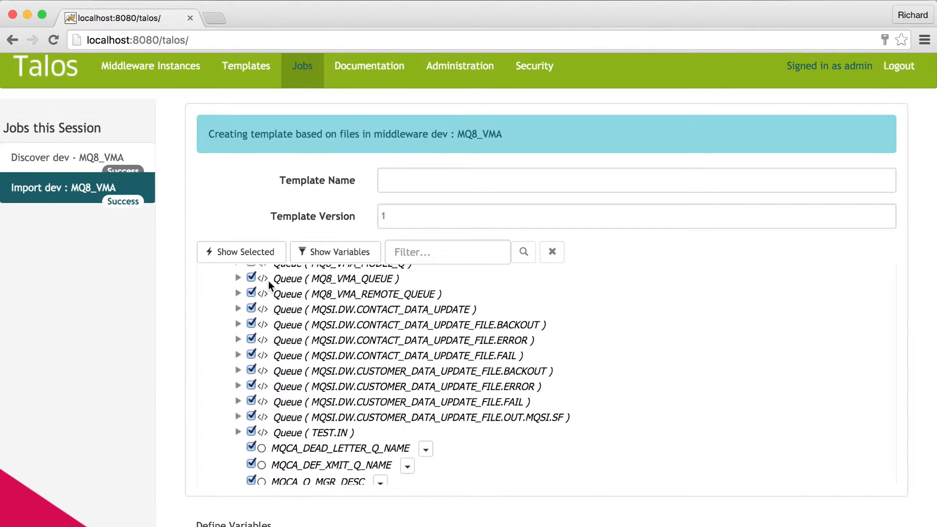
- Inspect the parameters of queues MQ8_VMA_QUEUE and MQ8_VMA_REMOTE_QUEUE, and collapse both queues again
{"action": "left_click", "coordinate": [238, 279]}
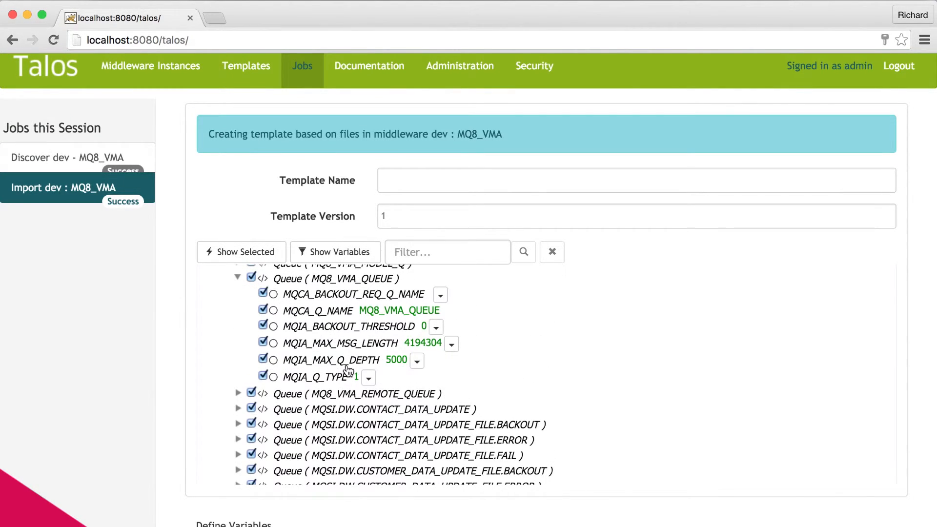
{"action": "scroll", "coordinate": [348, 371], "scroll_direction": "down", "scroll_amount": 2}
{"action": "left_click", "coordinate": [238, 350]}
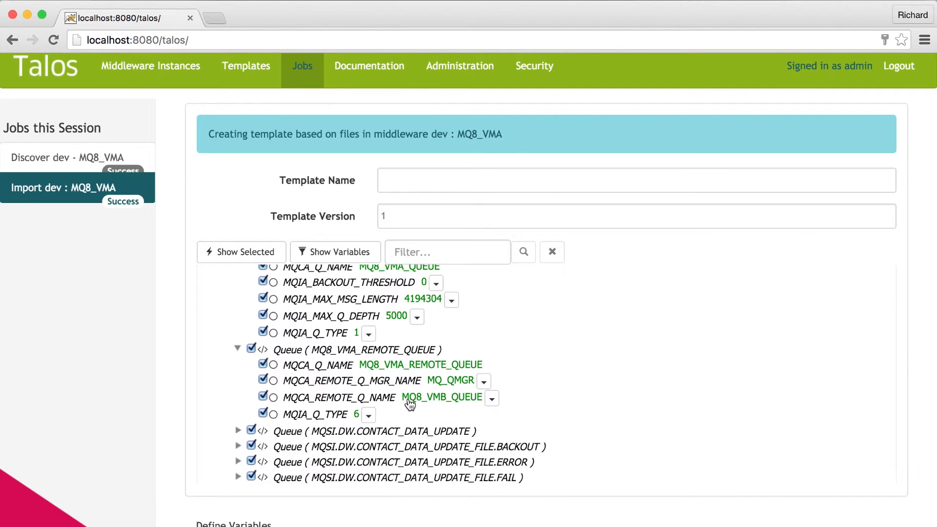
{"action": "scroll", "coordinate": [410, 403], "scroll_direction": "down", "scroll_amount": 5}
{"action": "scroll", "coordinate": [410, 403], "scroll_direction": "up", "scroll_amount": 8}
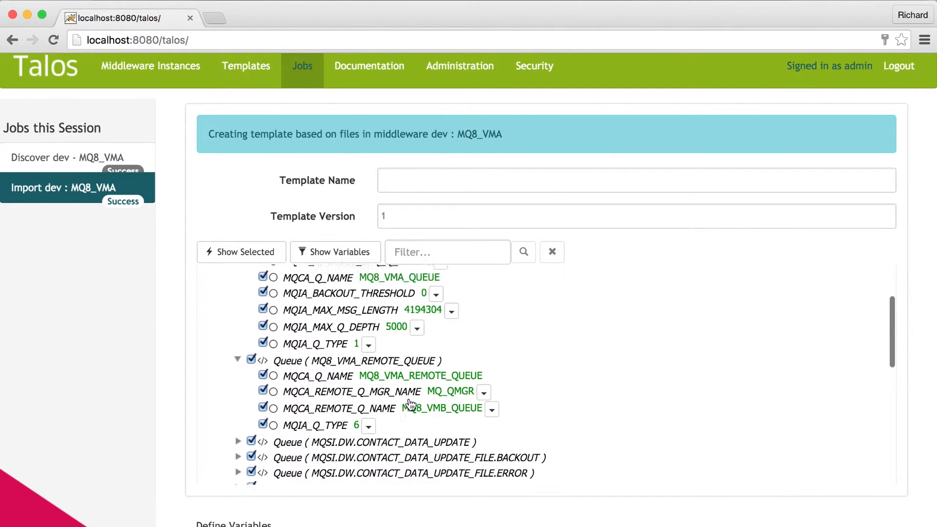
{"action": "left_click", "coordinate": [238, 299]}
{"action": "left_click", "coordinate": [237, 315]}
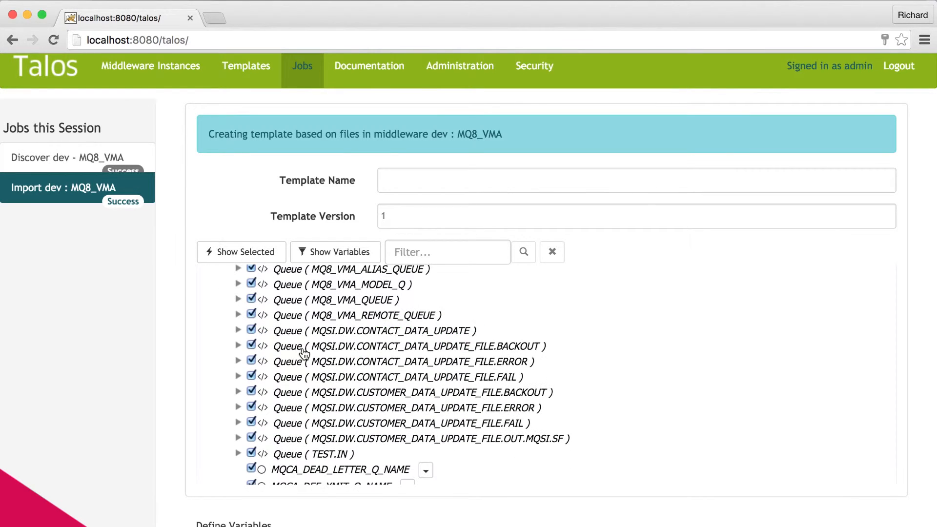
- Deselect the first queue manager as a whole and include only its MQSI.DW.CONTACT_DATA and MQSI.DW.CUSTOMER_DATA queues
{"action": "scroll", "coordinate": [239, 315], "scroll_direction": "up", "scroll_amount": 3}
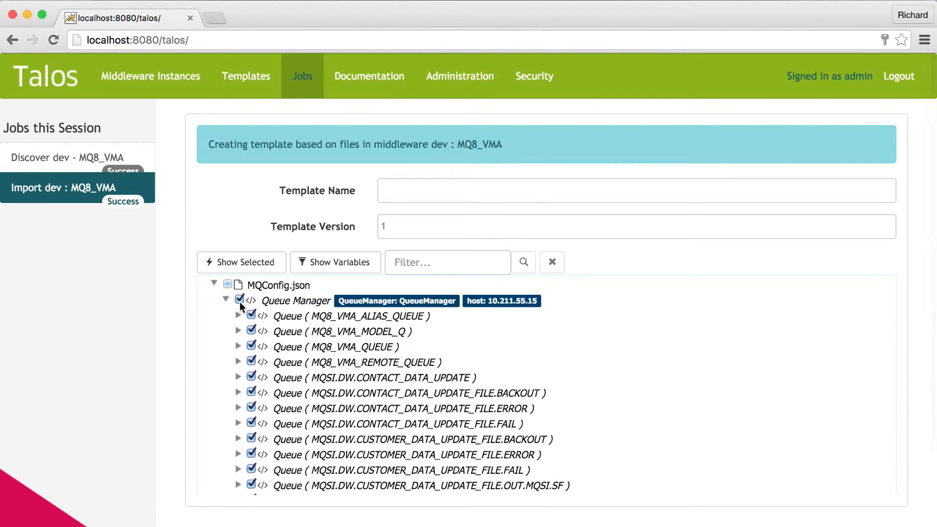
{"action": "left_click", "coordinate": [239, 301]}
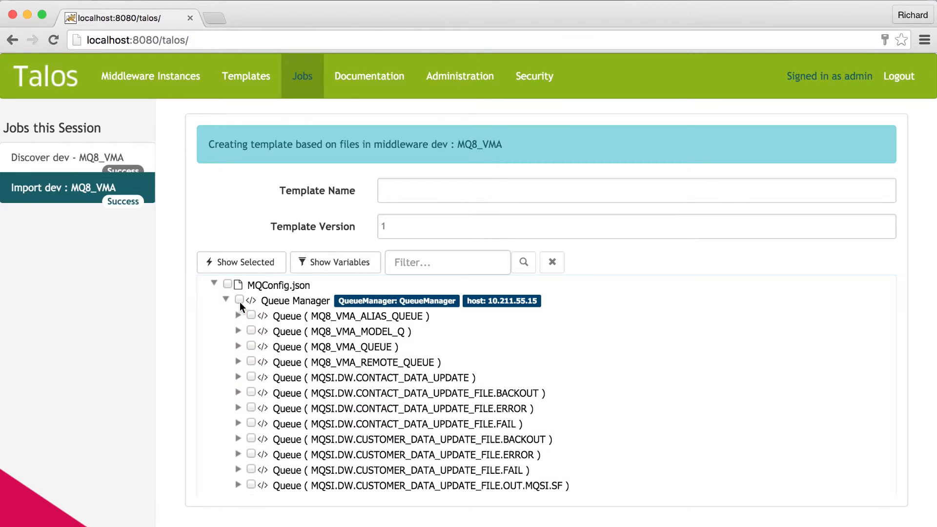
{"action": "left_click", "coordinate": [251, 377]}
{"action": "left_click", "coordinate": [251, 393]}
{"action": "left_click", "coordinate": [251, 408]}
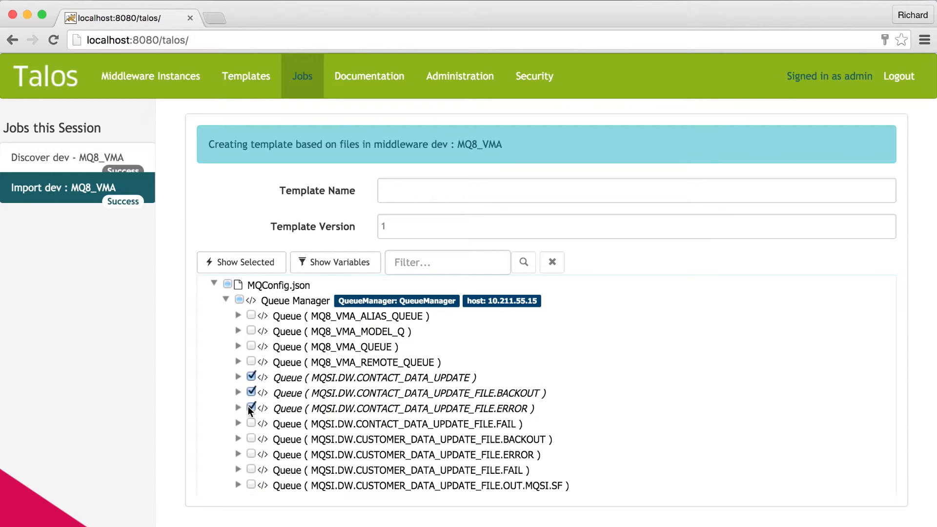
{"action": "left_click", "coordinate": [250, 423]}
{"action": "left_click", "coordinate": [253, 442]}
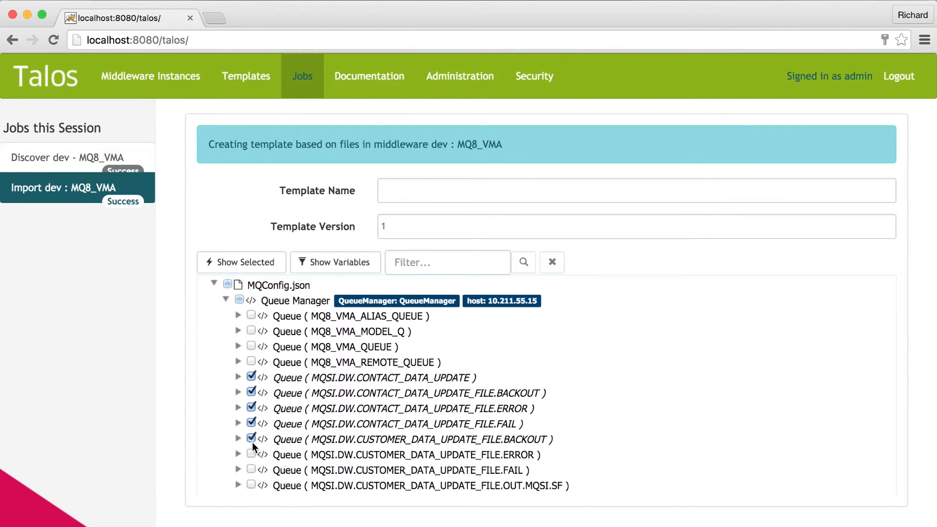
{"action": "left_click", "coordinate": [252, 454]}
{"action": "left_click", "coordinate": [251, 470]}
{"action": "left_click", "coordinate": [251, 485]}
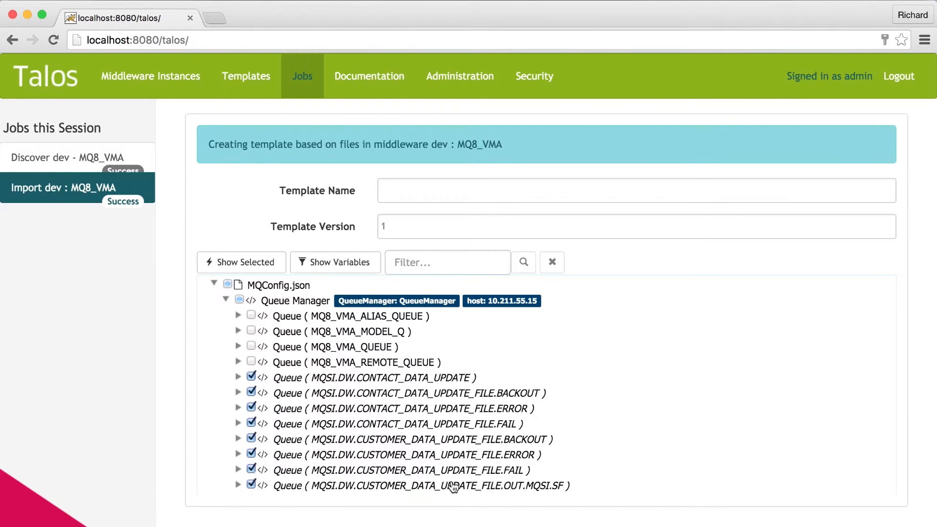
- Inspect the parameters of queue MQSI.DW.CONTACT_DATA_UPDATE and collapse it again
{"action": "scroll", "coordinate": [500, 486], "scroll_direction": "down", "scroll_amount": 2}
{"action": "left_click", "coordinate": [238, 327]}
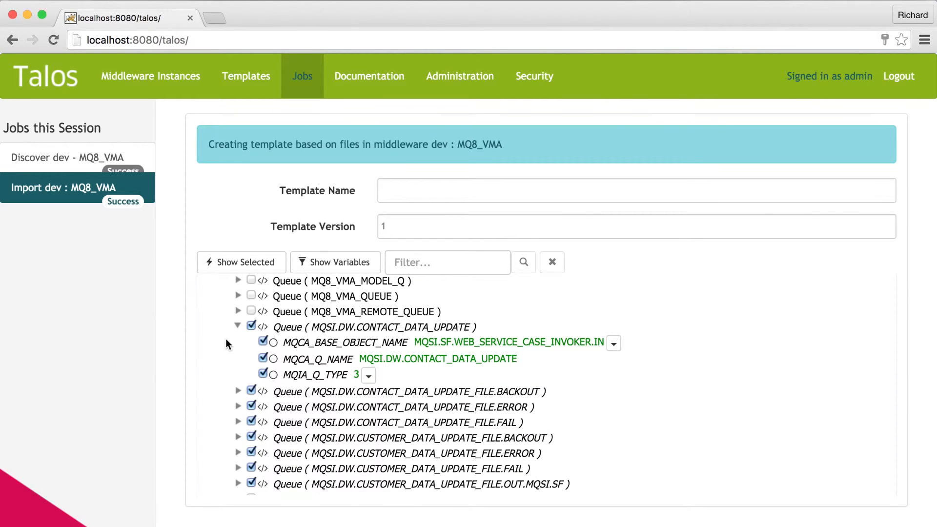
{"action": "left_click", "coordinate": [237, 326]}
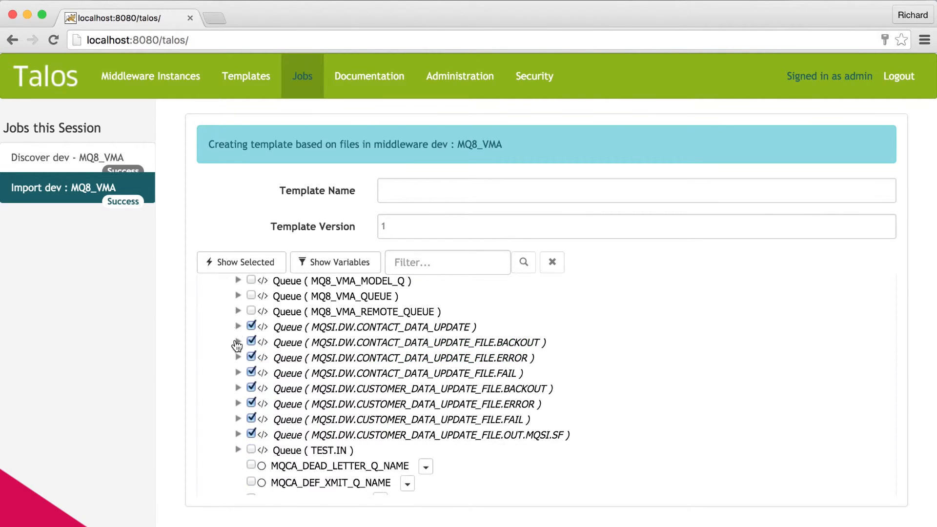
- Create variables from MQIA_MAX_MSG_LENGTH and MQIA_MAX_Q_DEPTH of queue MQSI.DW.CONTACT_DATA_UPDATE_FILE.BACKOUT
{"action": "left_click", "coordinate": [238, 342]}
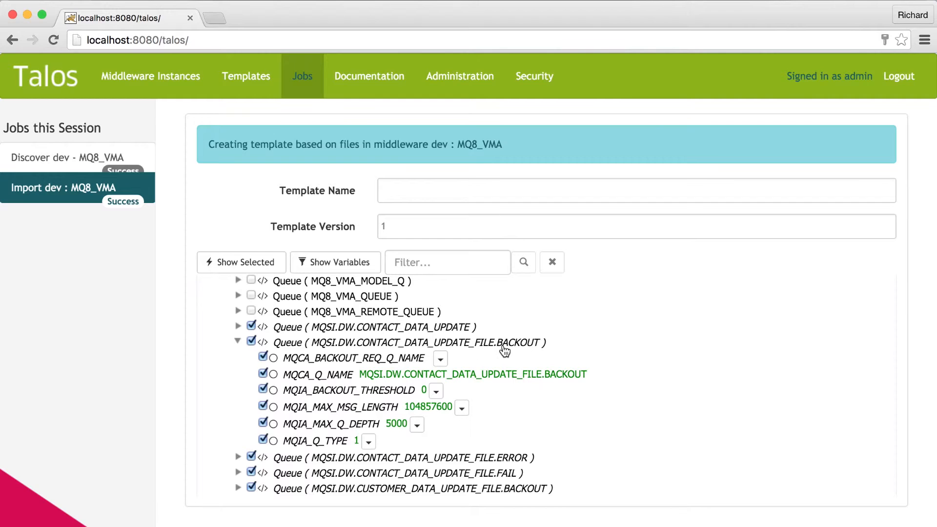
{"action": "left_click", "coordinate": [461, 408]}
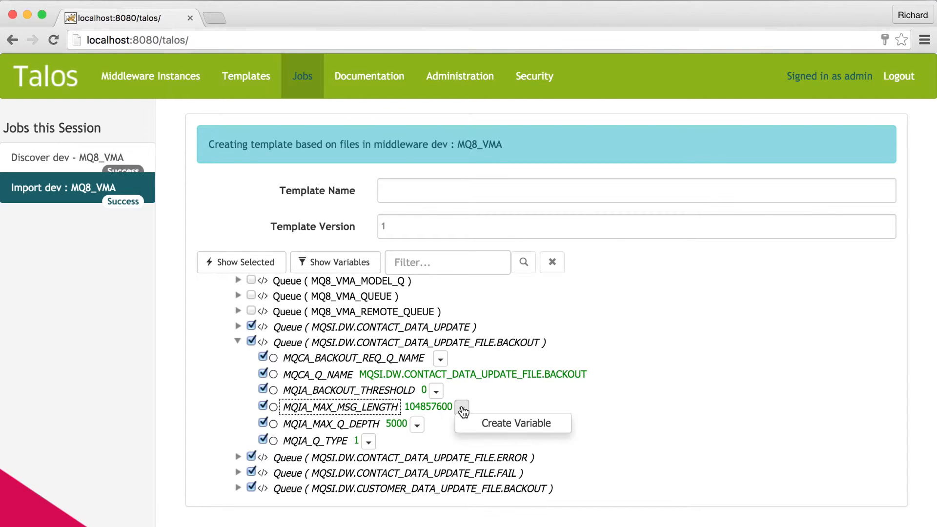
{"action": "left_click", "coordinate": [498, 423]}
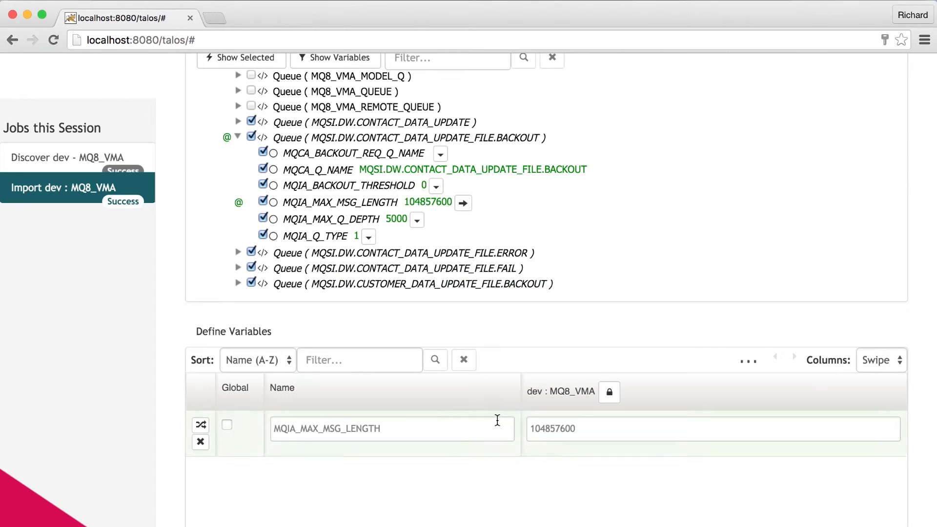
{"action": "left_click", "coordinate": [416, 221]}
{"action": "left_click", "coordinate": [437, 235]}
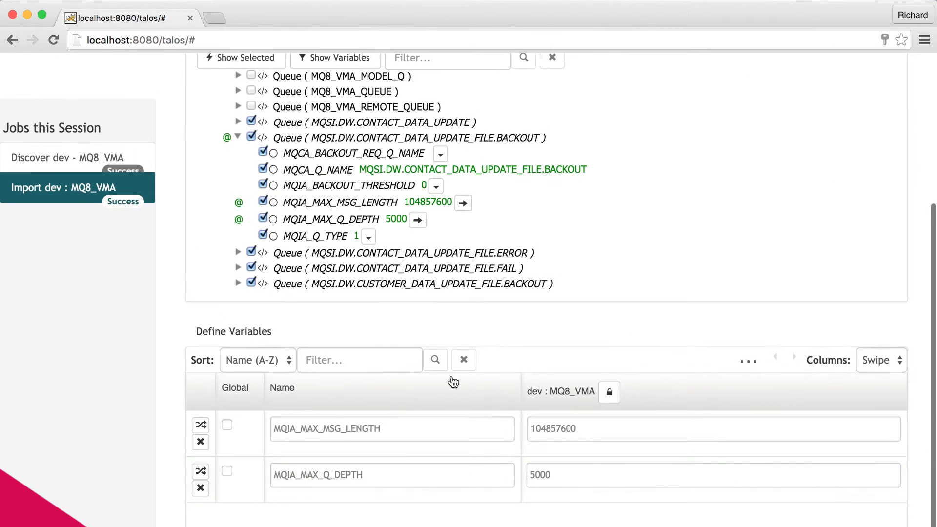
- Name the template APP1_Queues and generate it
{"action": "scroll", "coordinate": [546, 292], "scroll_direction": "up", "scroll_amount": 2}
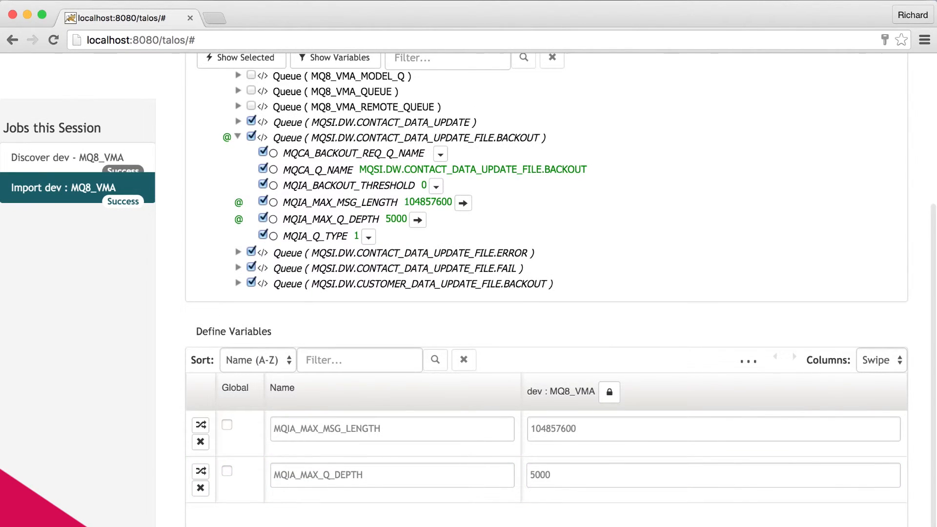
{"action": "scroll", "coordinate": [468, 399], "scroll_direction": "up", "scroll_amount": 5}
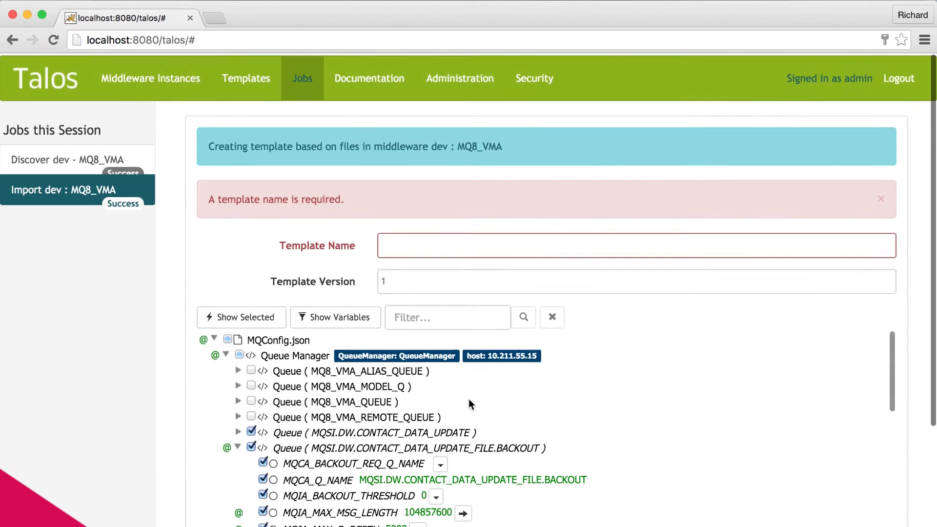
{"action": "left_click", "coordinate": [420, 246]}
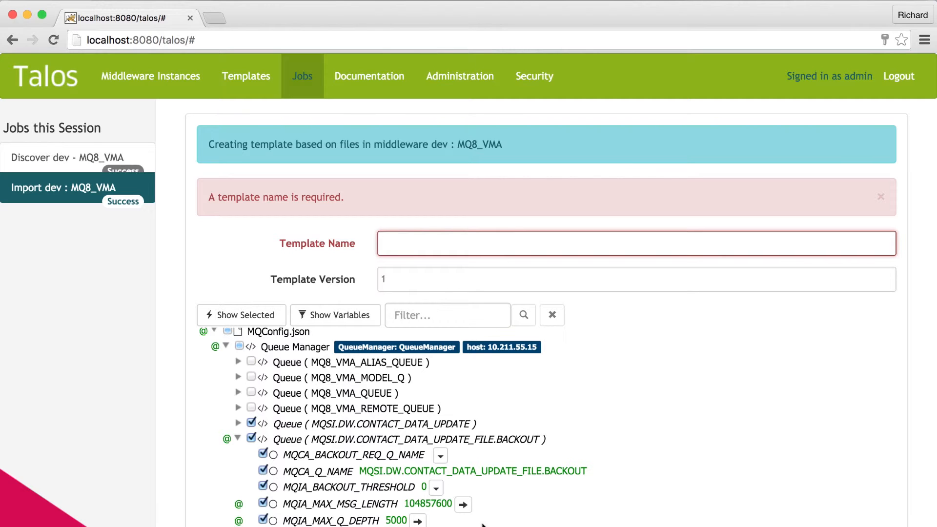
{"action": "type", "text": "APP1_Queues"}
{"action": "scroll", "coordinate": [387, 519], "scroll_direction": "down", "scroll_amount": 5}
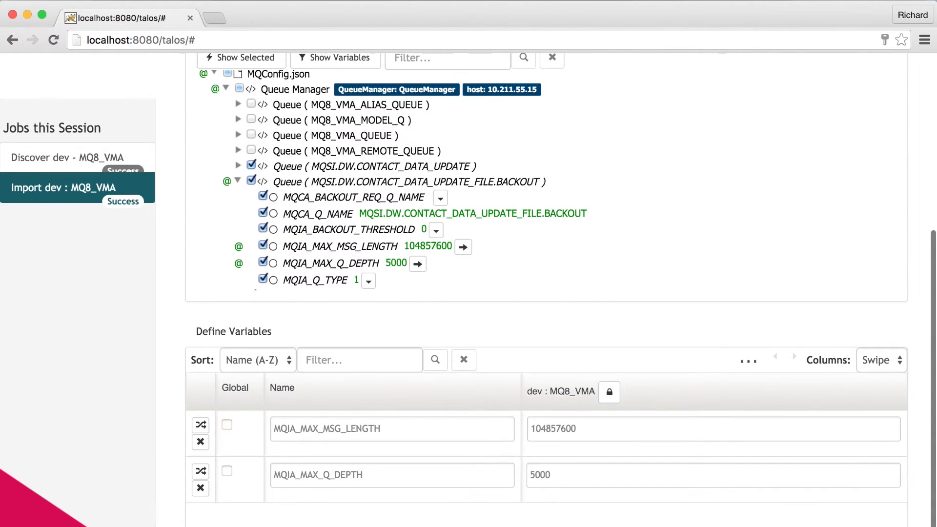
{"action": "left_click", "coordinate": [381, 525]}
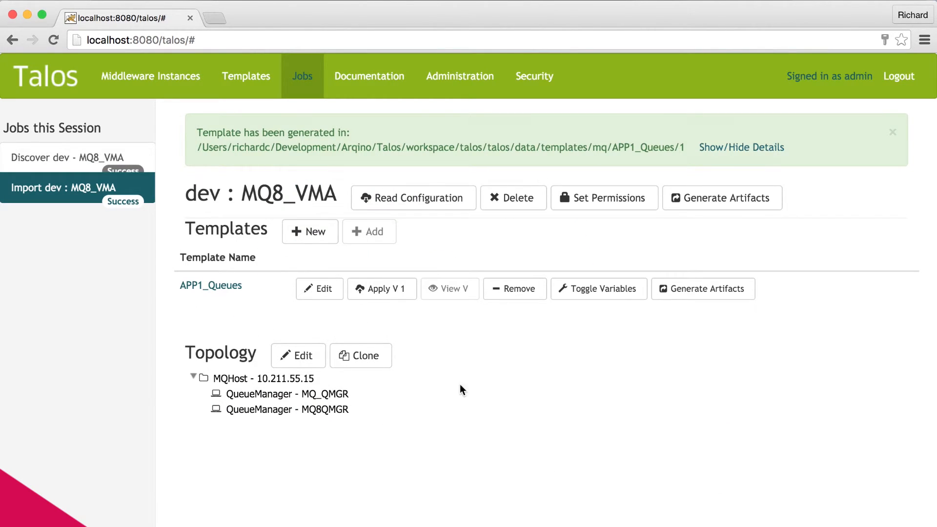
- Open the APP1_Queues template for editing and review its selected queues and variable placeholders
{"action": "left_click", "coordinate": [259, 86]}
{"action": "left_click", "coordinate": [62, 183]}
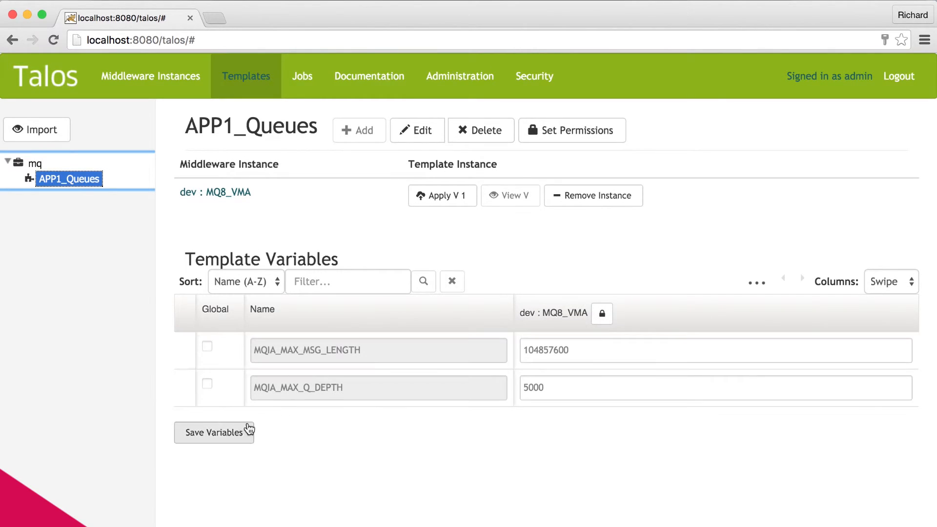
{"action": "left_click", "coordinate": [410, 141]}
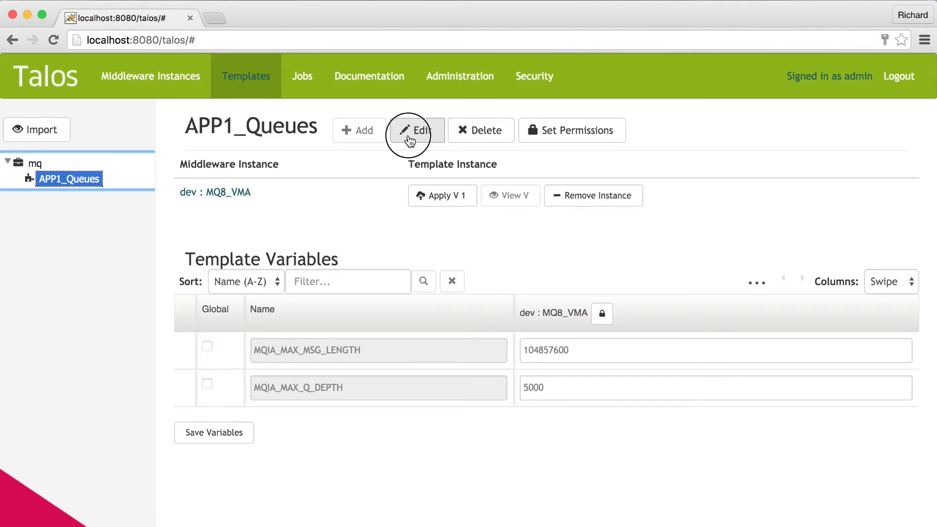
{"action": "scroll", "coordinate": [569, 370], "scroll_direction": "down", "scroll_amount": 5}
{"action": "scroll", "coordinate": [569, 372], "scroll_direction": "up", "scroll_amount": 5}
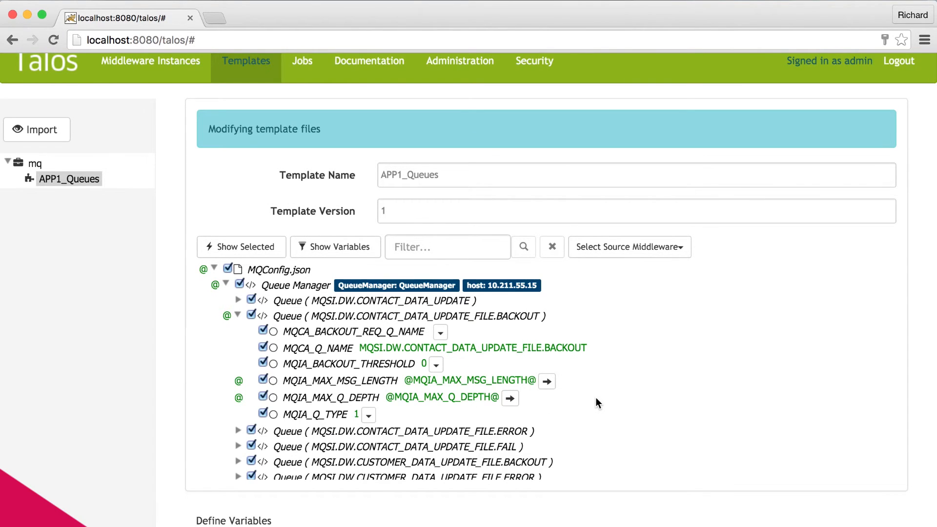
{"action": "scroll", "coordinate": [596, 398], "scroll_direction": "down", "scroll_amount": 2}
{"action": "scroll", "coordinate": [510, 348], "scroll_direction": "up", "scroll_amount": 3}
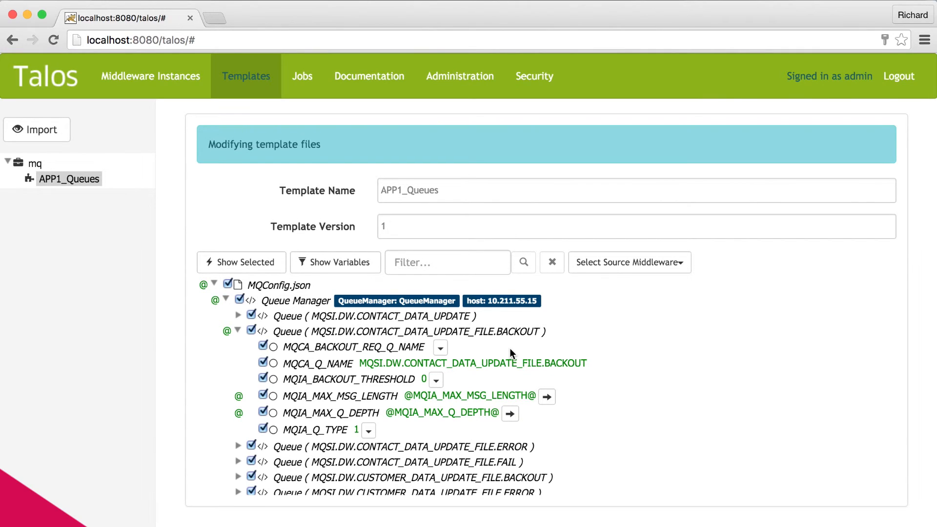
- View the list of middleware instances, and reopen the APP1_Queues template to see its assigned instance and variables
{"action": "left_click", "coordinate": [135, 74]}
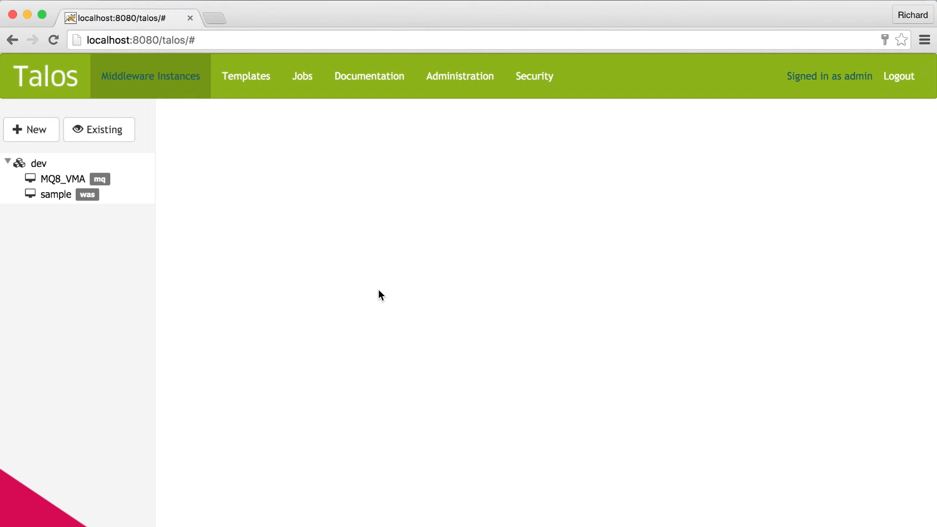
{"action": "left_click", "coordinate": [242, 79]}
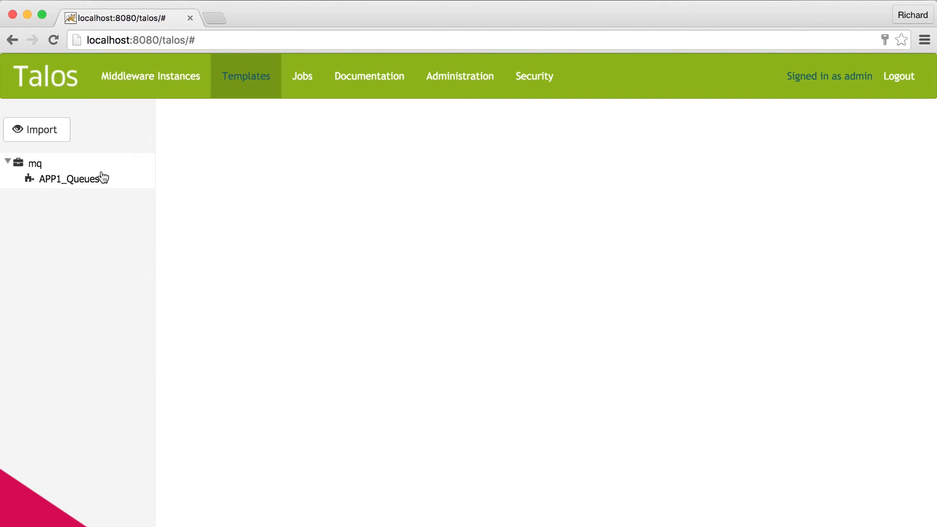
{"action": "left_click", "coordinate": [102, 176]}
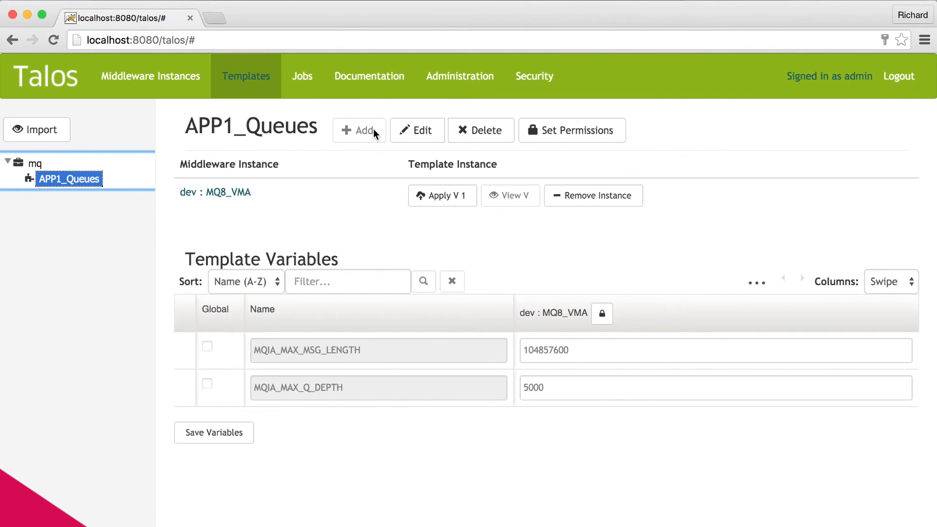
{"action": "left_click", "coordinate": [32, 165]}
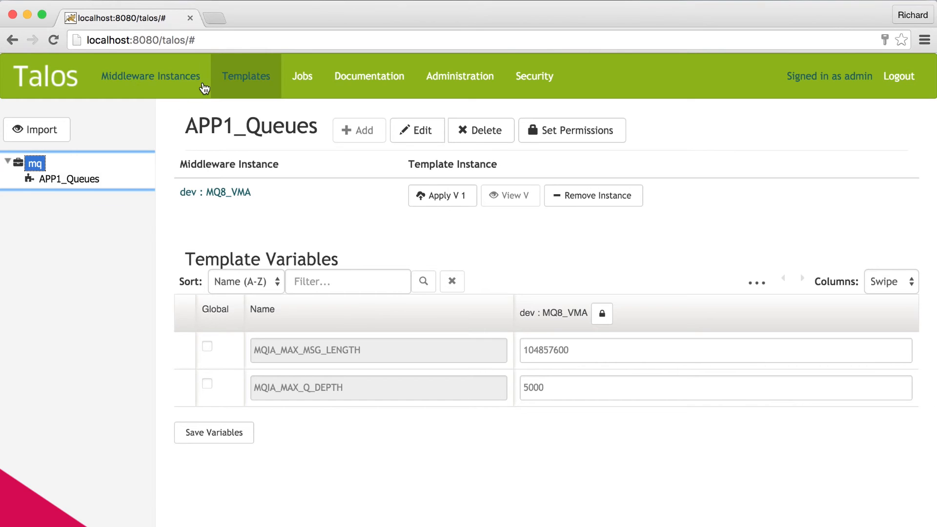